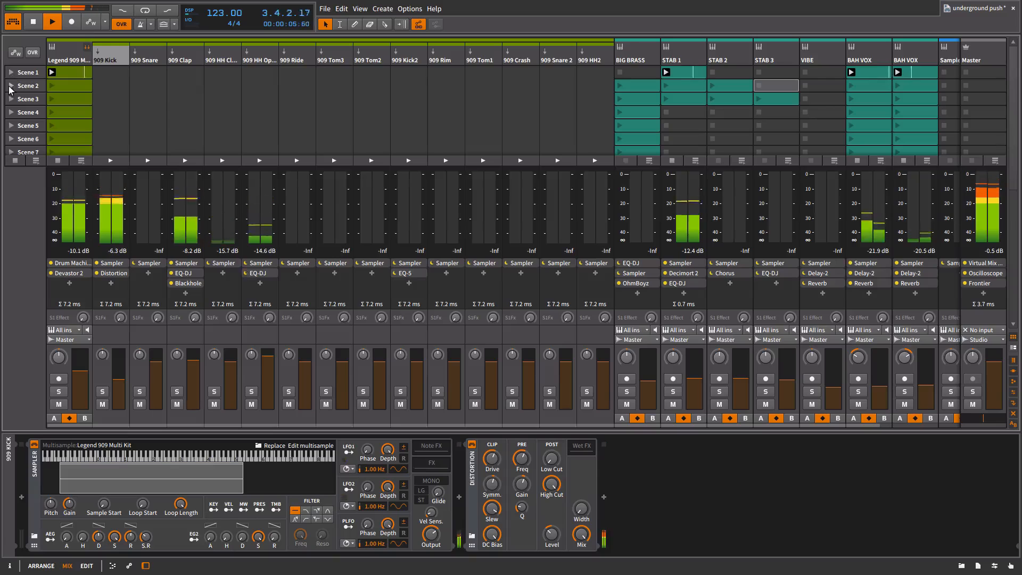
Launch Scene 2 to hear it with all its parts, and stop playback.
{"action": "left_click", "coordinate": [11, 87]}
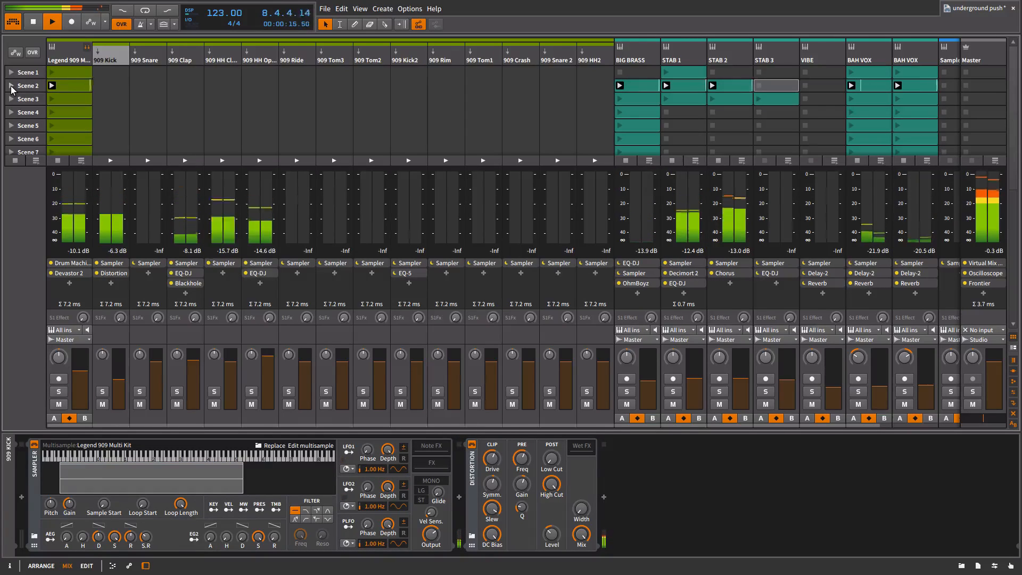
{"action": "key", "text": "space"}
Open the Devastor 2 plugin window on the Legend 909 Multi Kit track and move it clear of the mixer channels.
{"action": "left_click", "coordinate": [69, 46]}
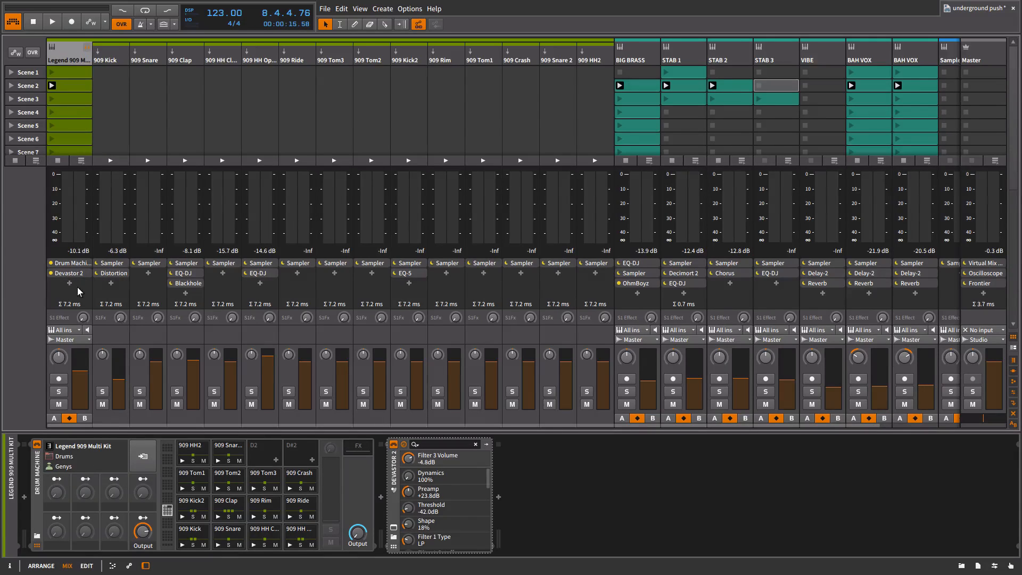
{"action": "left_click", "coordinate": [87, 273]}
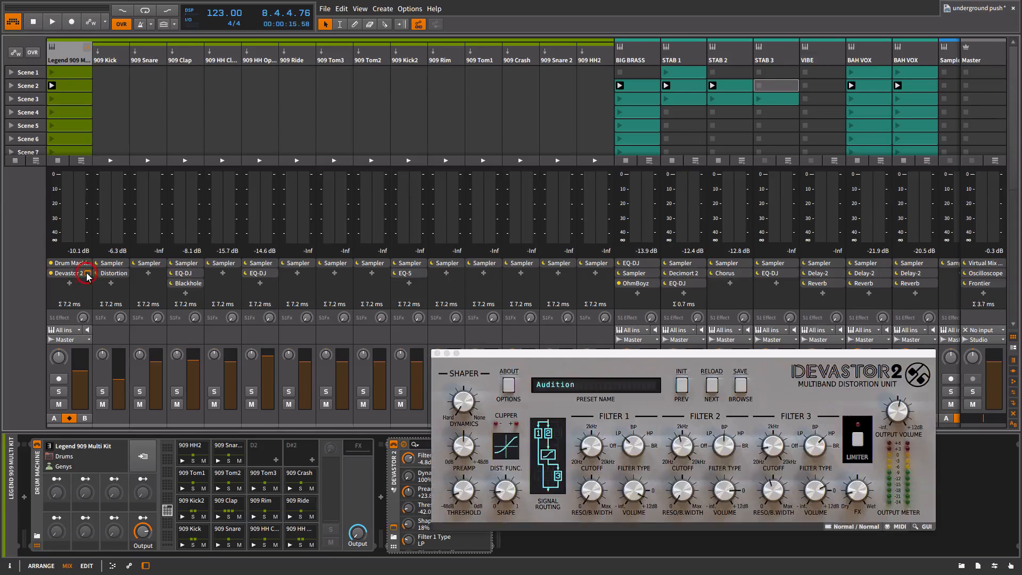
{"action": "left_click_drag", "start_coordinate": [655, 352], "coordinate": [680, 130]}
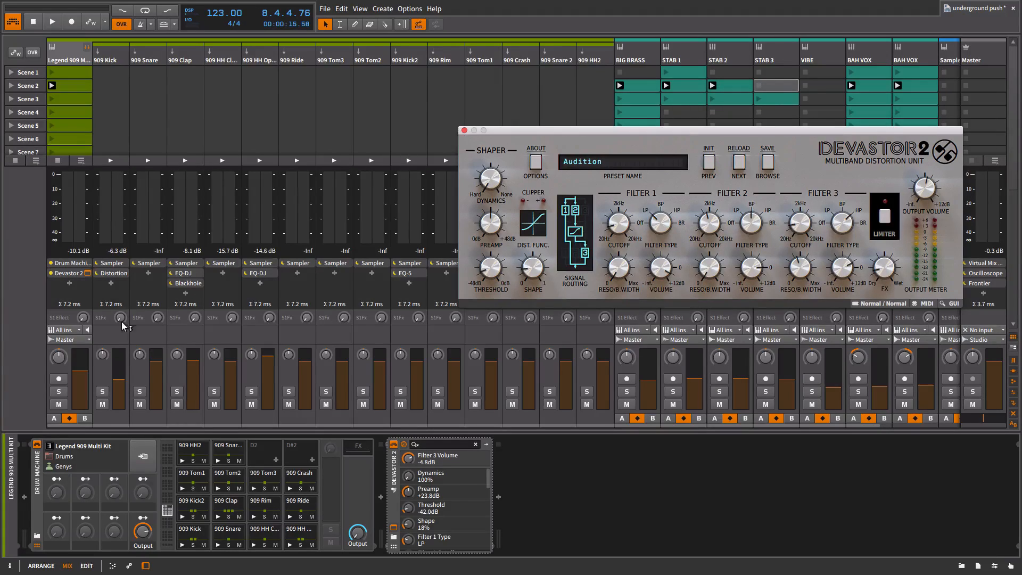
Solo the Legend 909 Multi Kit track and play it with Devastor 2 bypassed and re-enabled to compare the sound.
{"action": "left_click", "coordinate": [59, 391]}
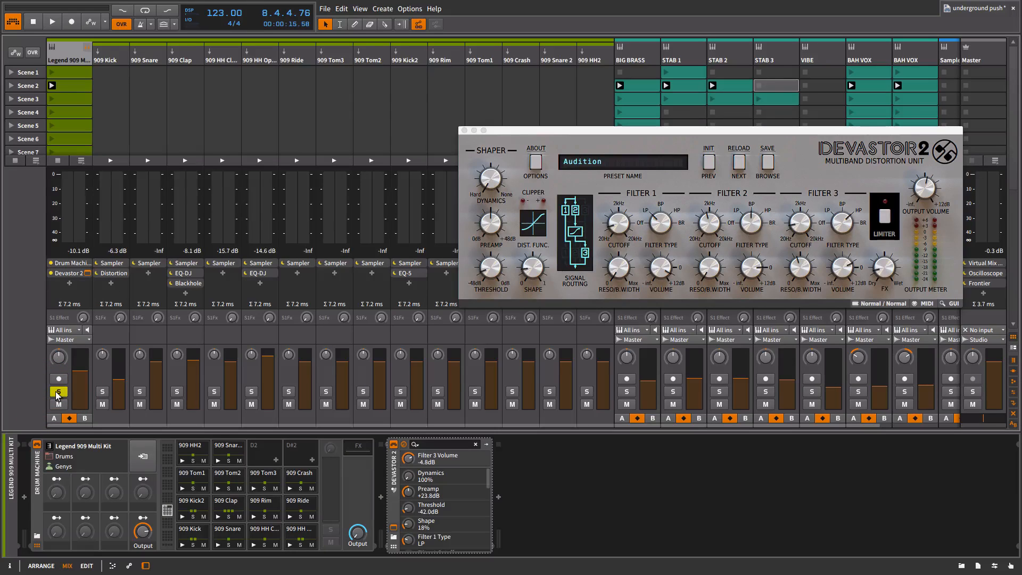
{"action": "left_click", "coordinate": [50, 274]}
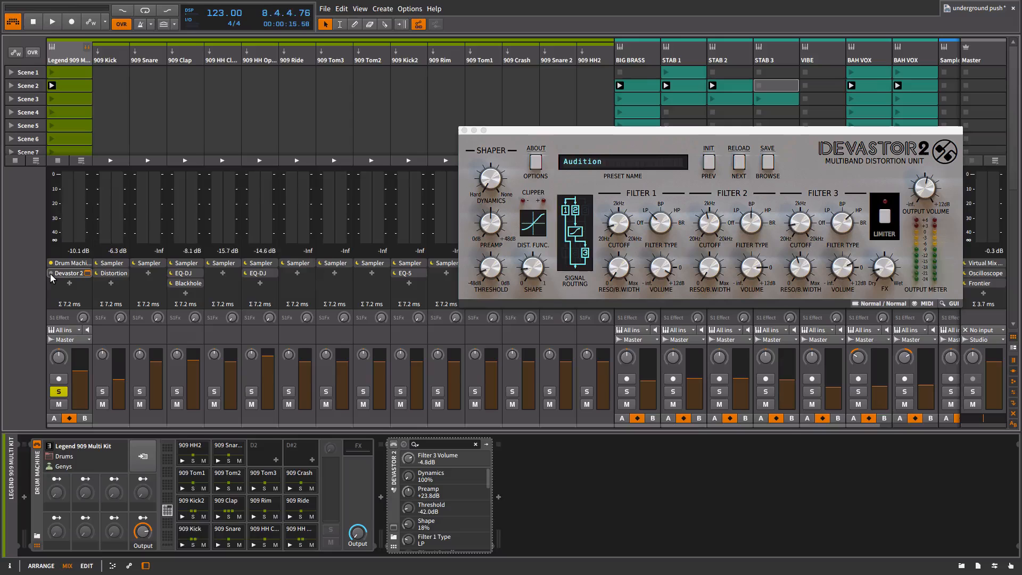
{"action": "key", "text": "space"}
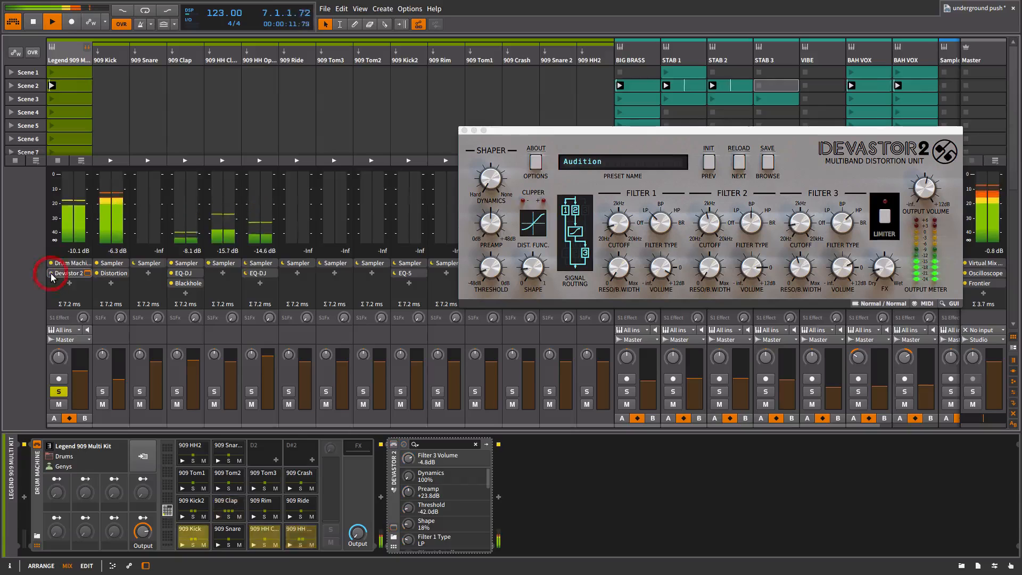
{"action": "left_click", "coordinate": [51, 274]}
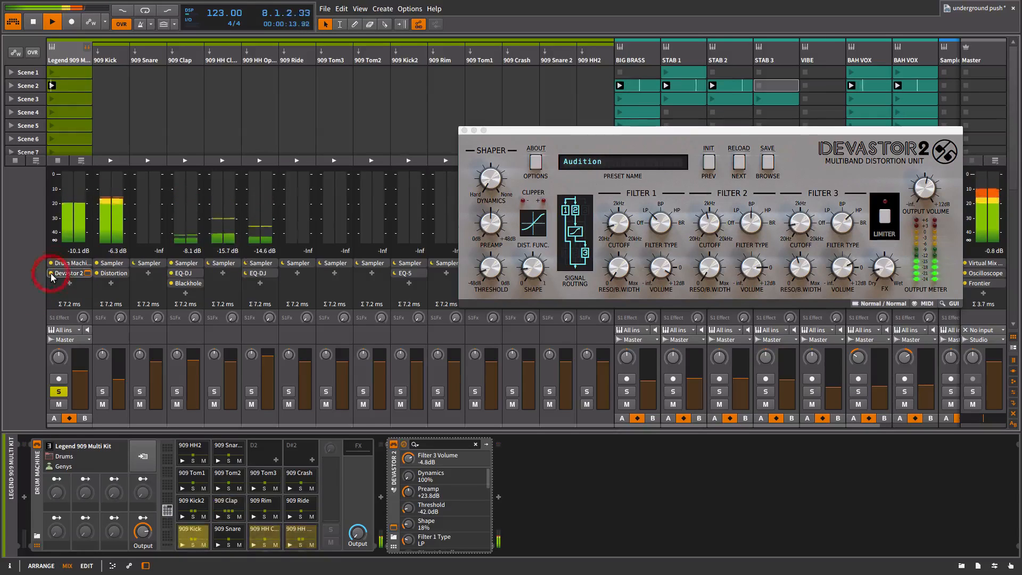
{"action": "key", "text": "space"}
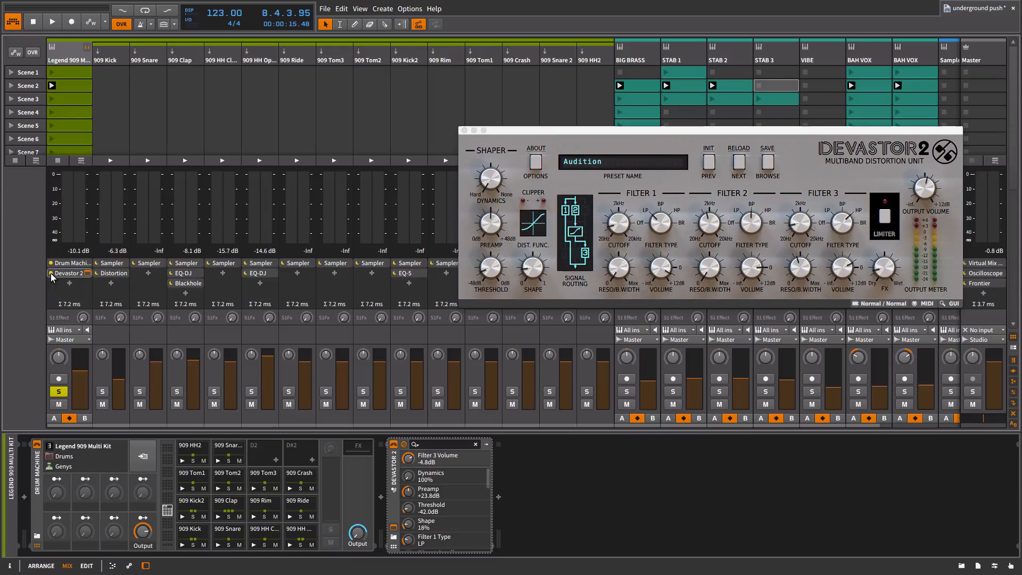
Solo the 909 Kick channel and play it with its Distortion device first bypassed and re-enabled to compare the sound.
{"action": "left_click", "coordinate": [120, 57]}
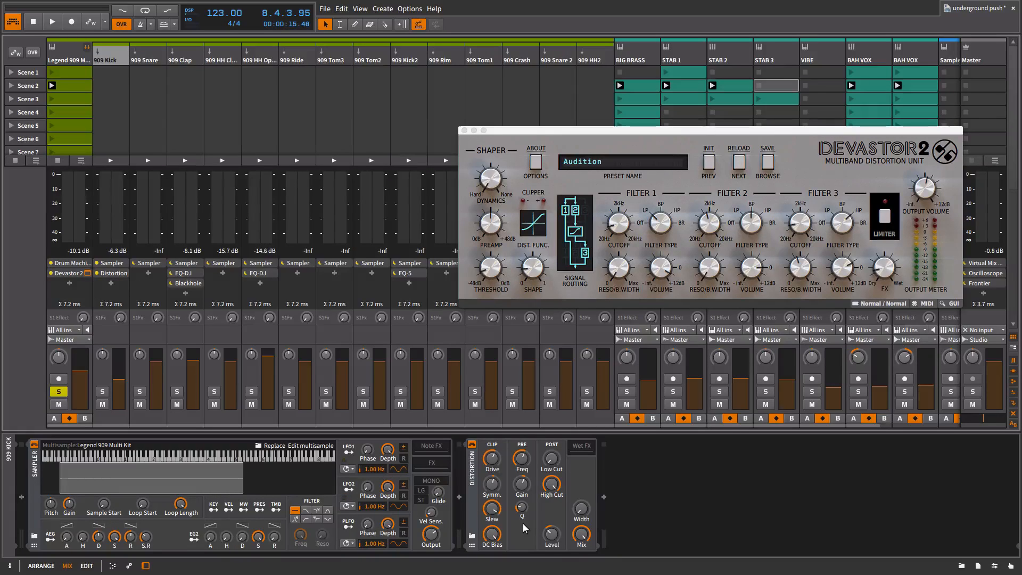
{"action": "left_click", "coordinate": [103, 392]}
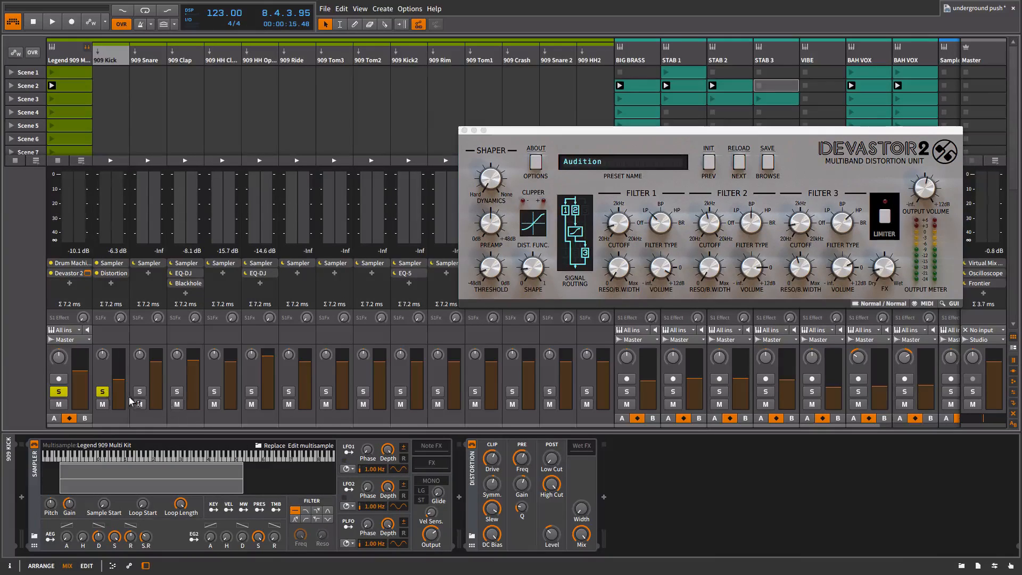
{"action": "mouse_move", "coordinate": [512, 503]}
{"action": "left_click", "coordinate": [470, 445]}
{"action": "key", "text": "space"}
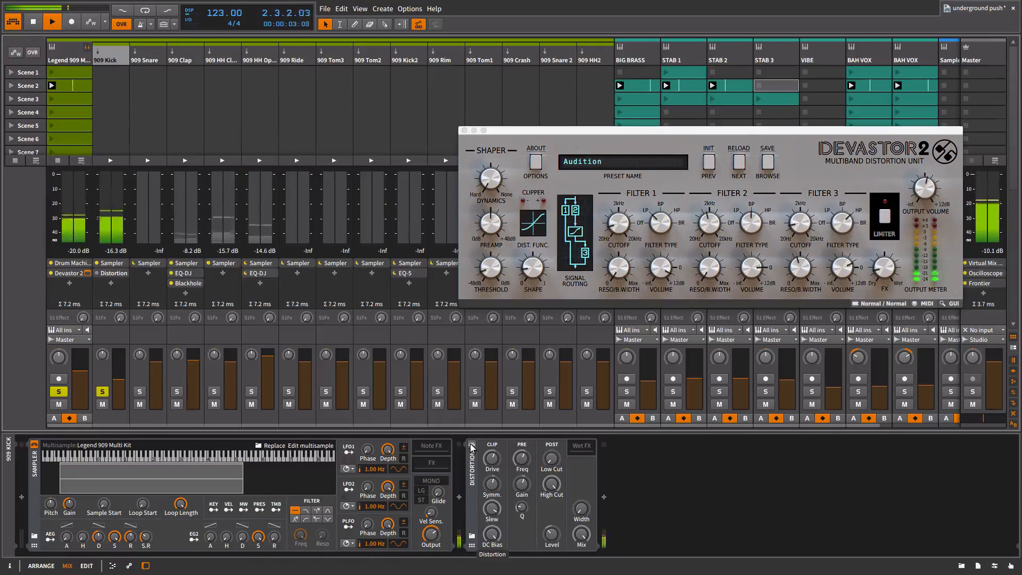
{"action": "key", "text": "space"}
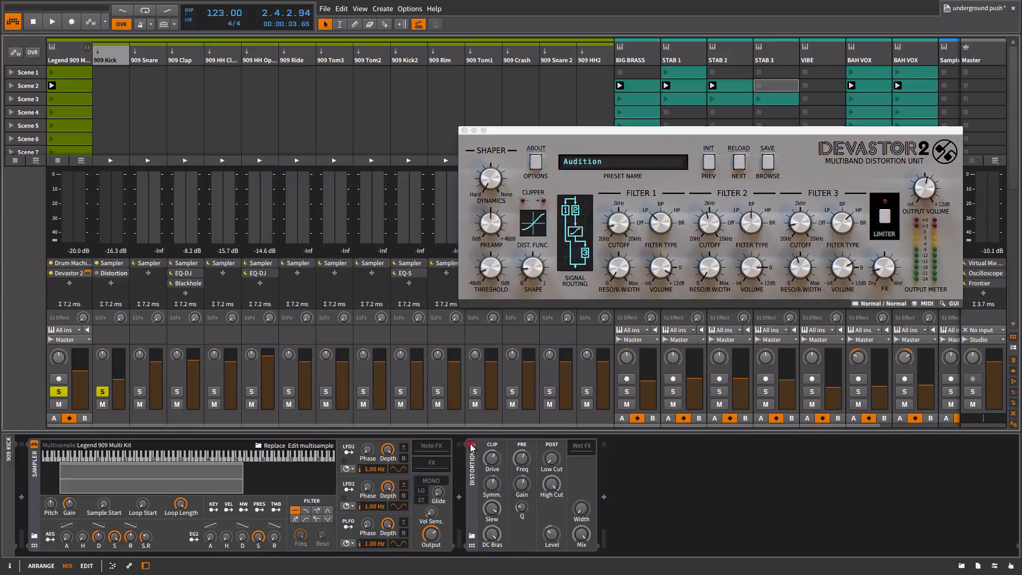
{"action": "left_click", "coordinate": [471, 446]}
{"action": "key", "text": "space"}
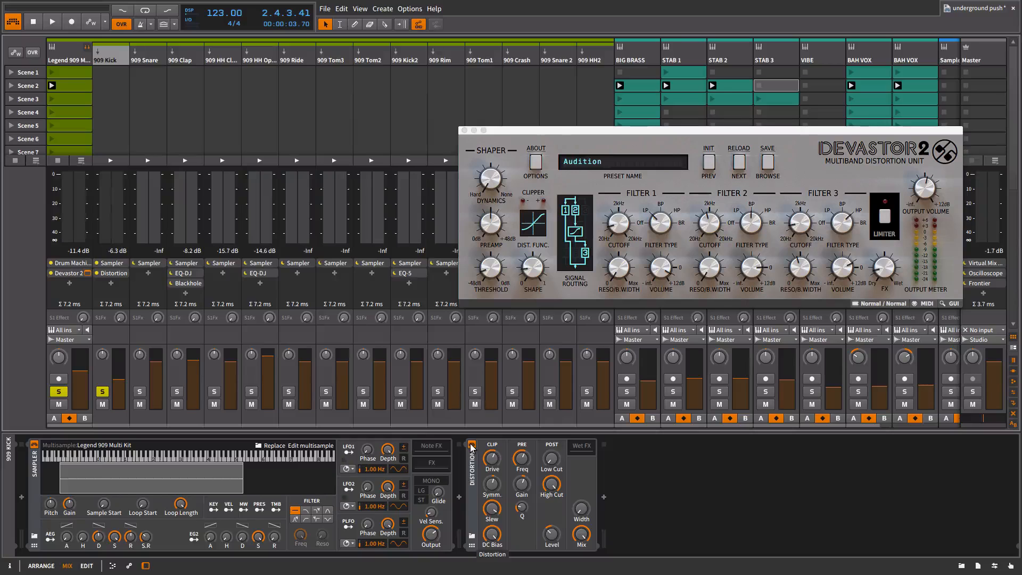
Clear the solos on the drum kit and 909 Kick, and play the full mix, briefly comparing it with the soloed kit.
{"action": "left_click", "coordinate": [58, 391]}
{"action": "left_click", "coordinate": [102, 392]}
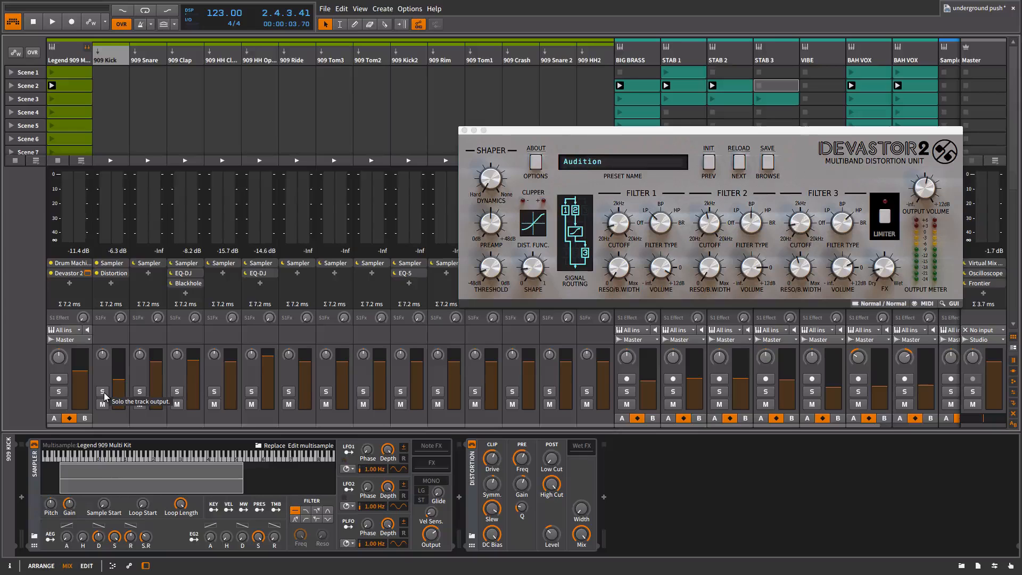
{"action": "key", "text": "space"}
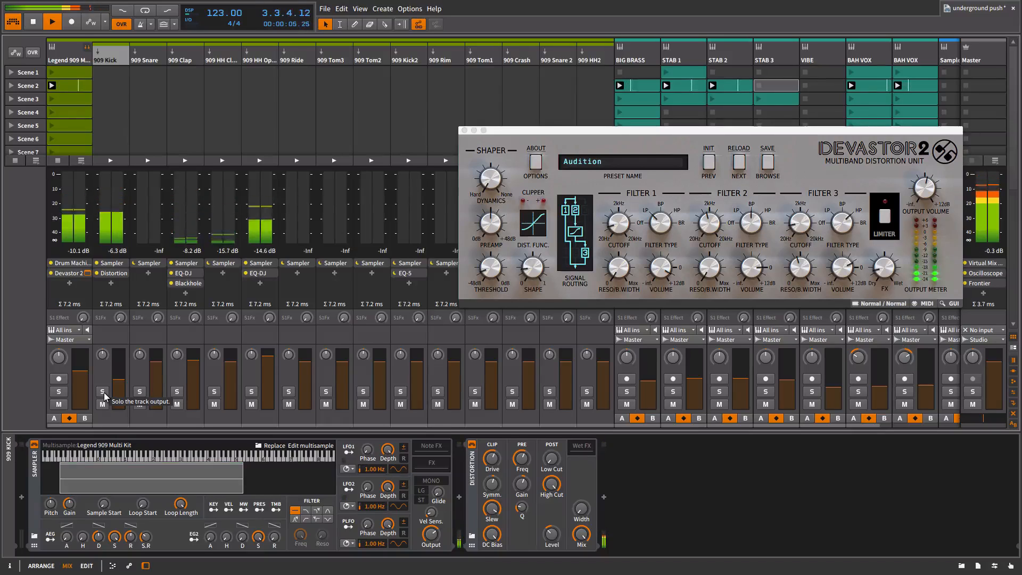
{"action": "left_click", "coordinate": [59, 392]}
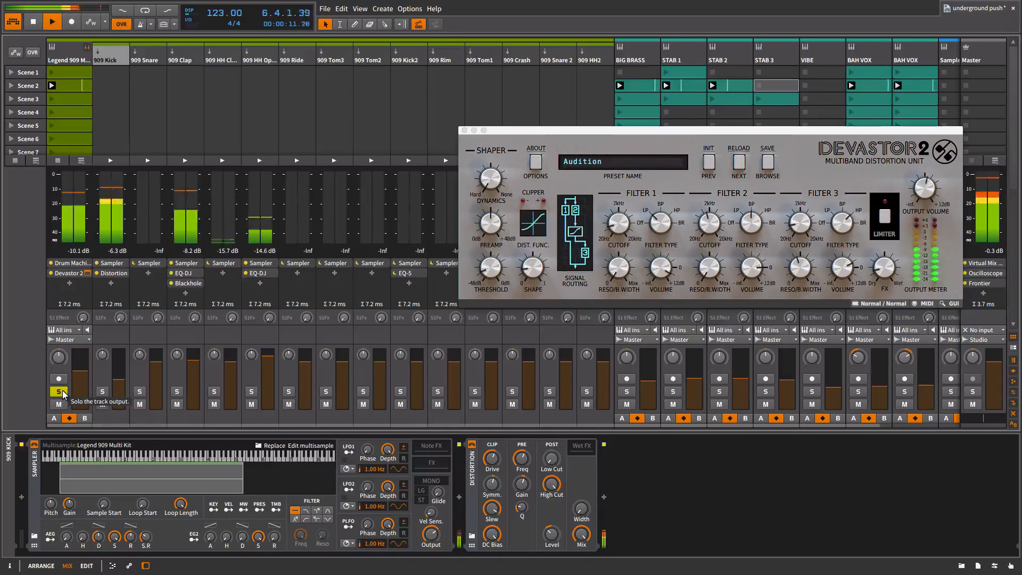
{"action": "key", "text": "space"}
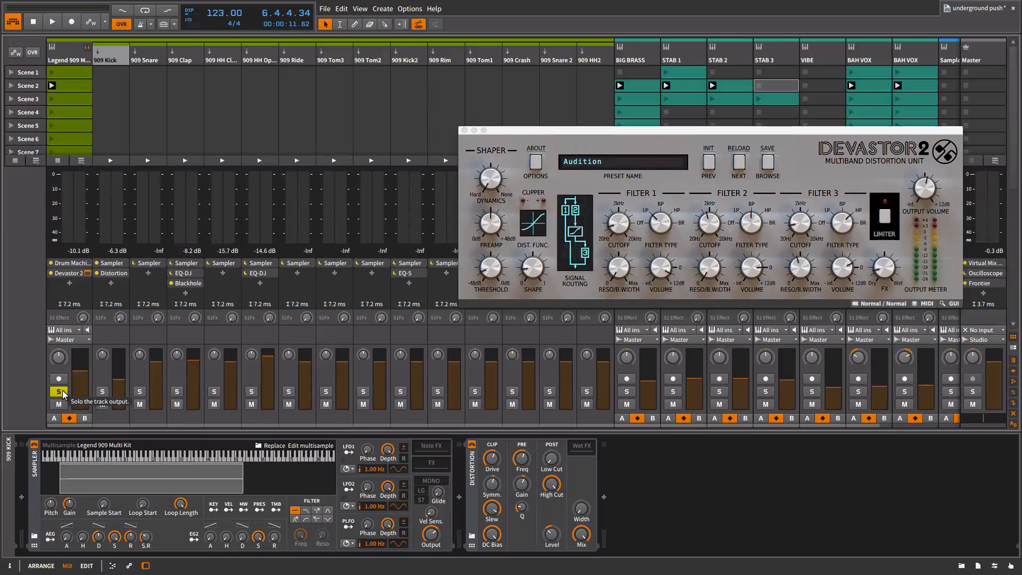
{"action": "left_click", "coordinate": [62, 392]}
Compare the full mix with the drum kit's Devastor 2 switched on and off, leaving the plugin bypassed.
{"action": "left_click", "coordinate": [51, 272]}
{"action": "left_click", "coordinate": [51, 273]}
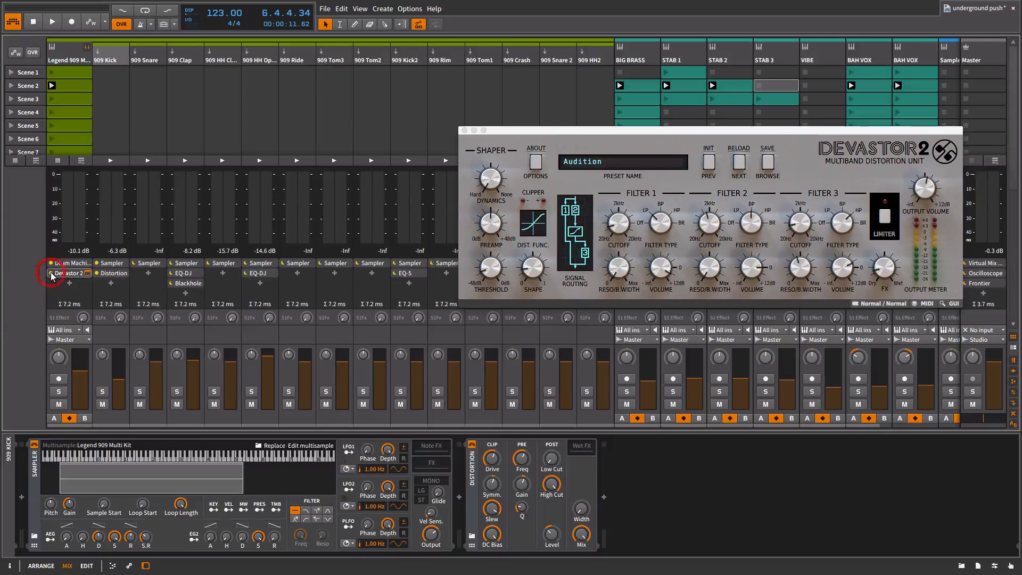
{"action": "left_click", "coordinate": [51, 272]}
{"action": "key", "text": "space"}
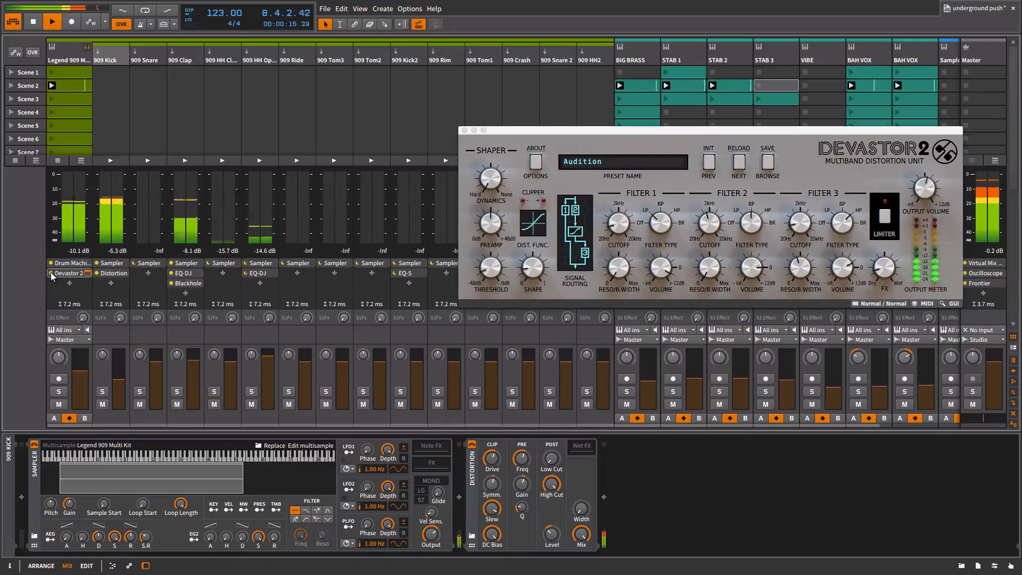
{"action": "left_click", "coordinate": [50, 273]}
{"action": "key", "text": "space"}
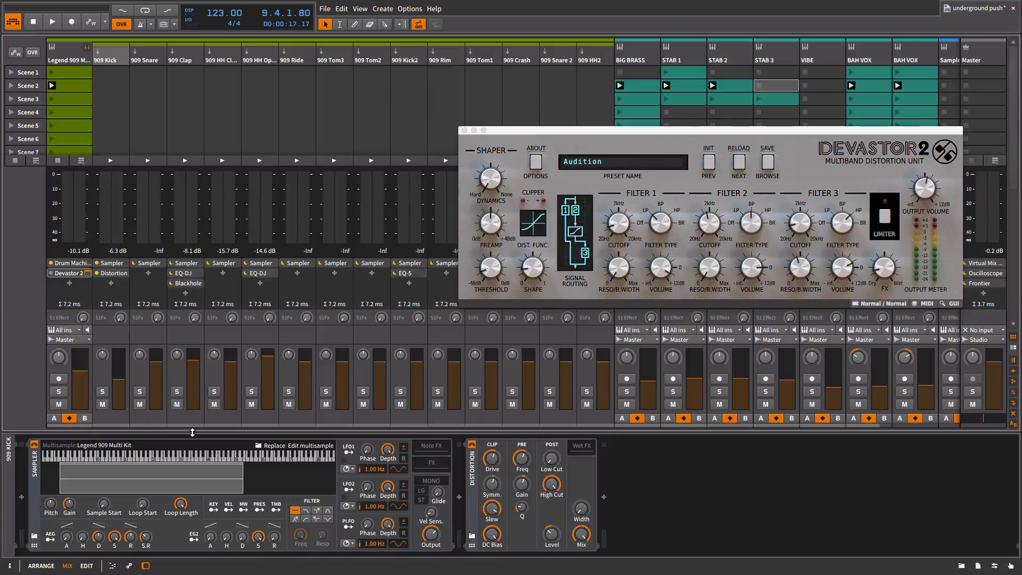
Solo the 909 Clap, open its Blackhole reverb window, and arrange the Blackhole and Devastor 2 windows so they do not overlap.
{"action": "left_click", "coordinate": [189, 58]}
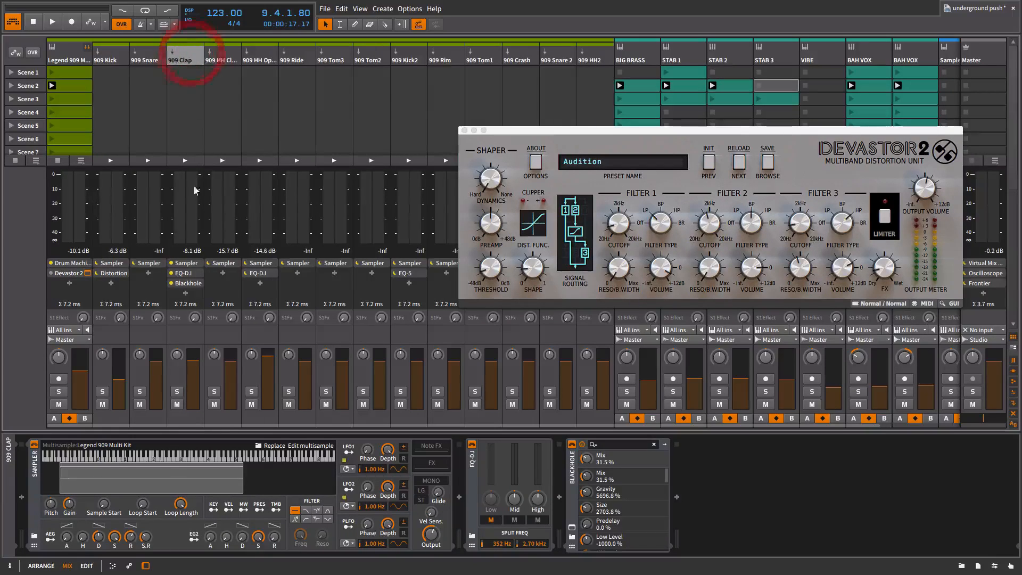
{"action": "left_click", "coordinate": [177, 391]}
{"action": "left_click", "coordinate": [187, 283]}
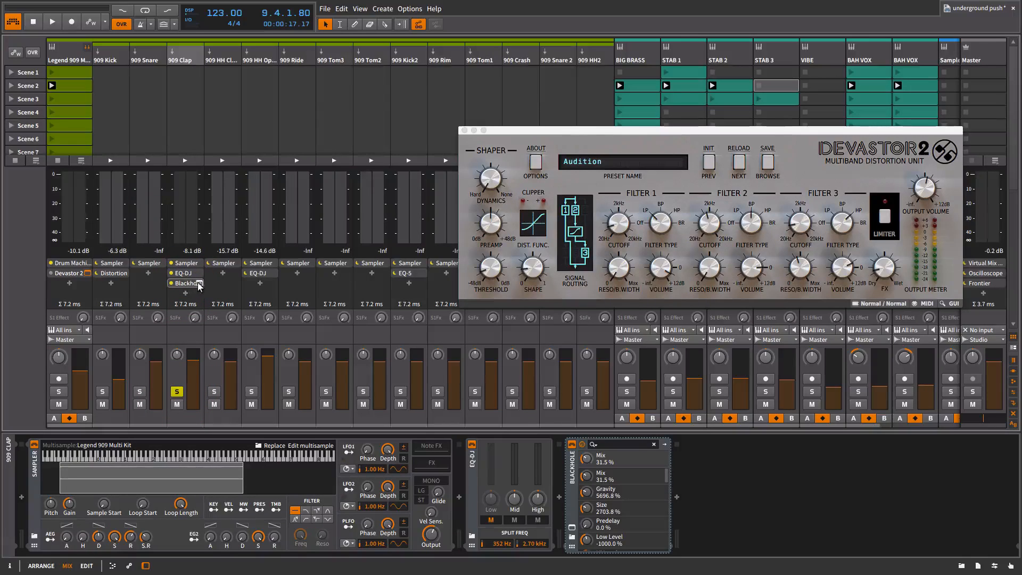
{"action": "left_click", "coordinate": [200, 284]}
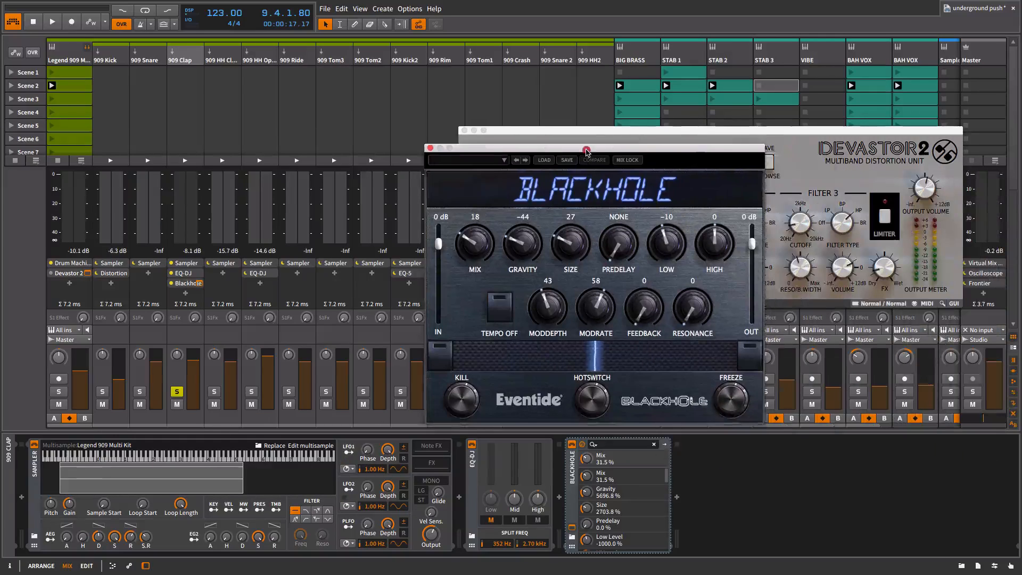
{"action": "left_click_drag", "start_coordinate": [582, 149], "coordinate": [690, 257]}
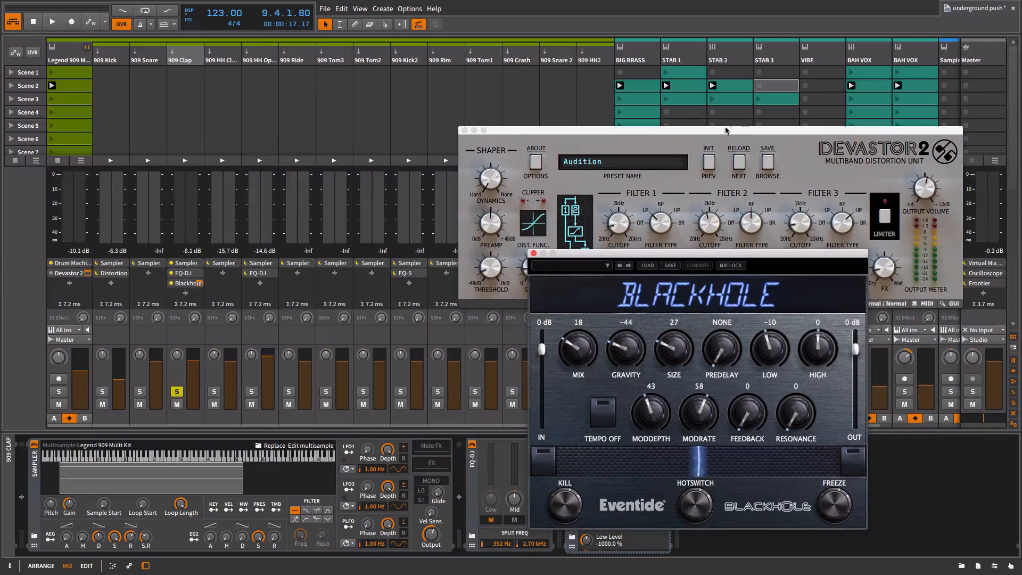
{"action": "left_click_drag", "start_coordinate": [725, 130], "coordinate": [700, 36]}
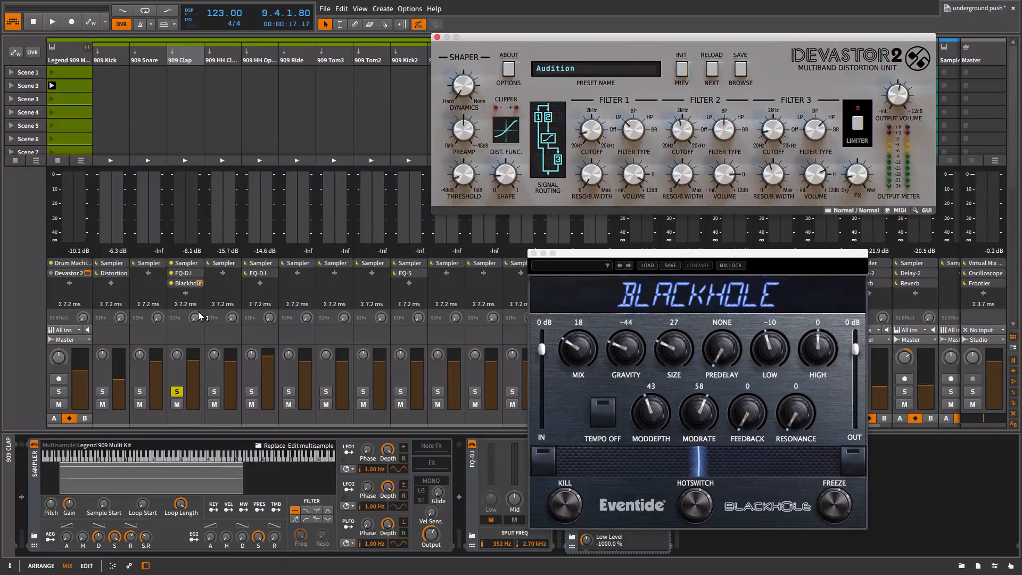
Play the soloed 909 Clap and close the Blackhole plugin window.
{"action": "key", "text": "space"}
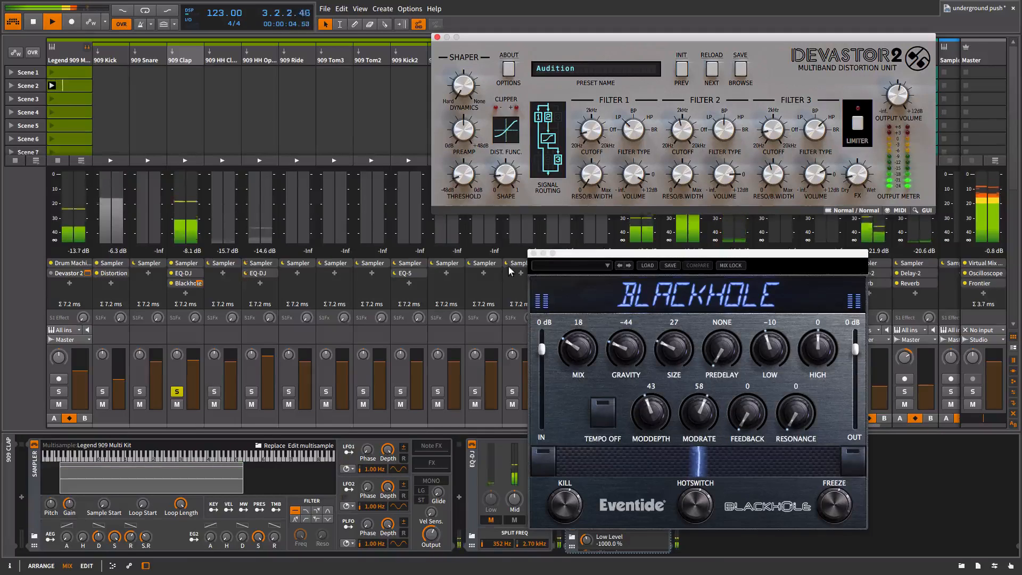
{"action": "left_click", "coordinate": [531, 254]}
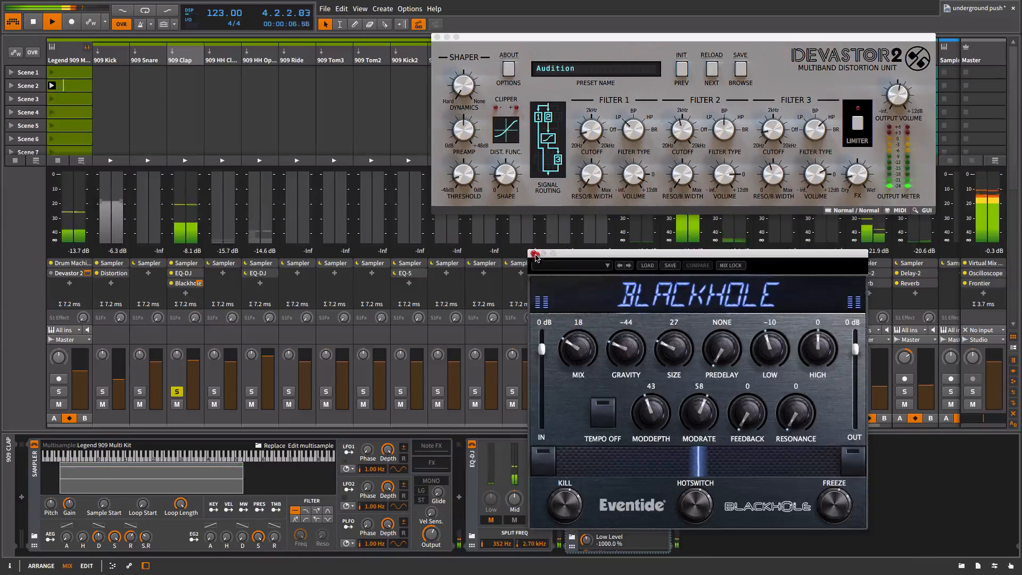
{"action": "left_click", "coordinate": [531, 254]}
Mute the BIG BRASS, STAB 1, STAB 2 and both BAH VOX tracks during playback to isolate the clap.
{"action": "left_click", "coordinate": [626, 404]}
{"action": "left_click", "coordinate": [672, 403]}
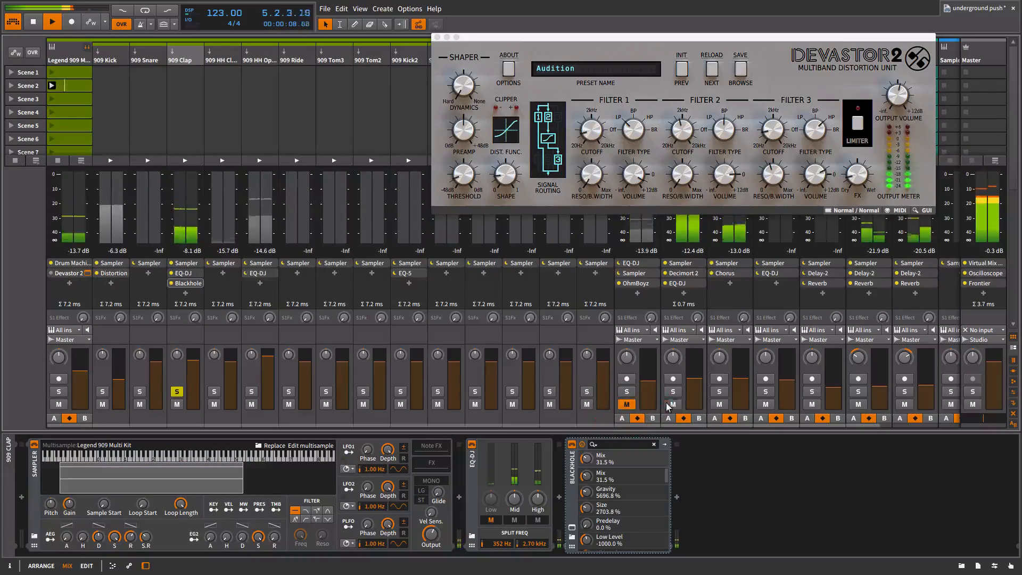
{"action": "left_click", "coordinate": [719, 404]}
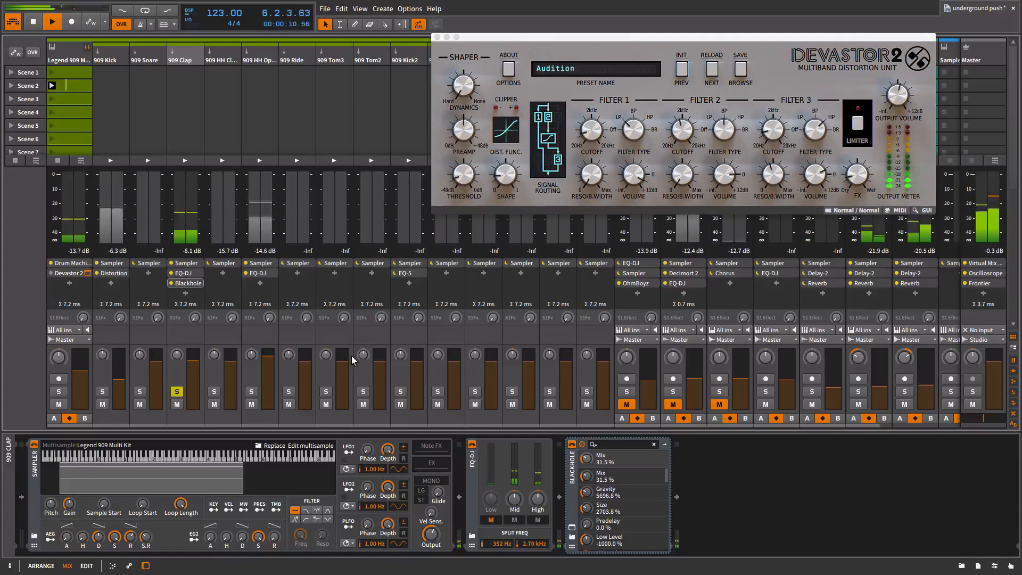
{"action": "left_click", "coordinate": [857, 404]}
{"action": "left_click", "coordinate": [904, 403]}
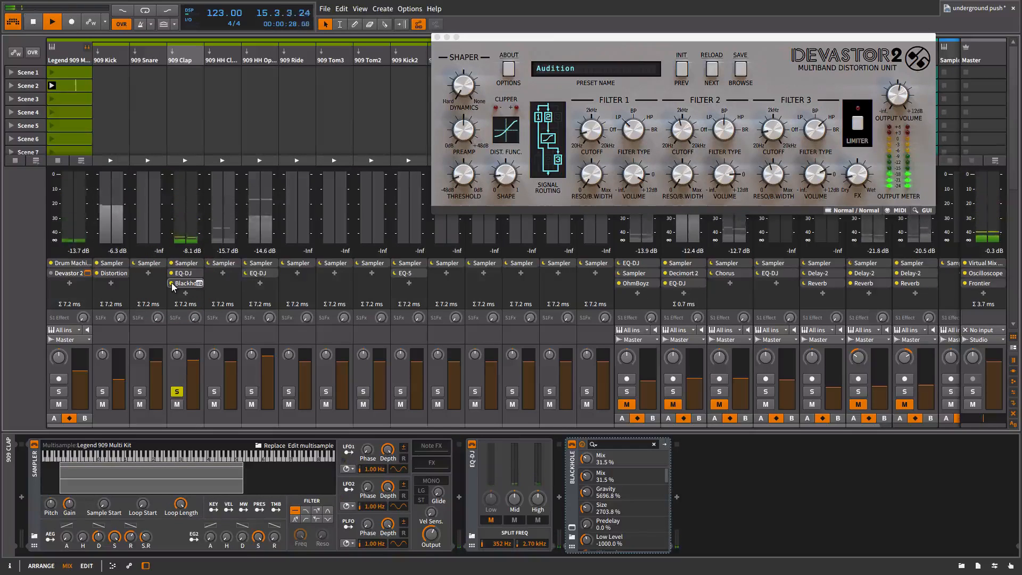
Unsolo the 909 Clap and re-enable Devastor 2 on the Legend 909 Multi Kit track.
{"action": "left_click", "coordinate": [176, 391]}
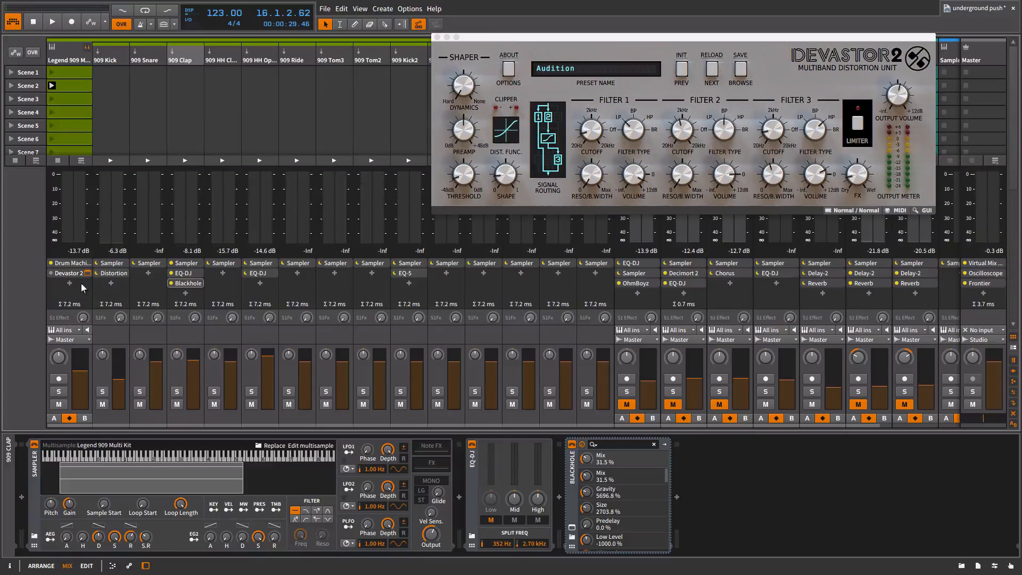
{"action": "left_click", "coordinate": [50, 274]}
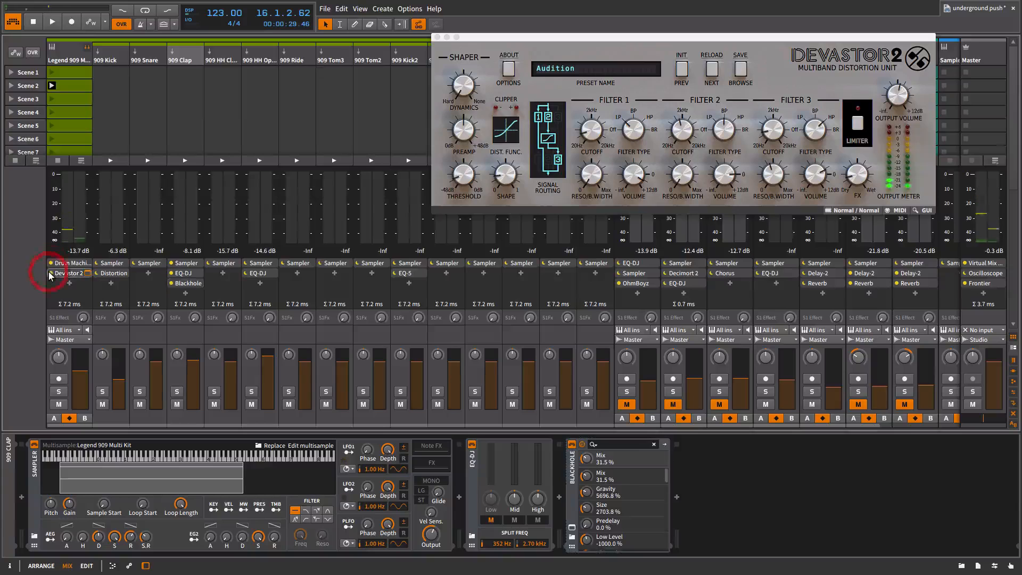
Solo the Legend 909 Multi Kit track with the 909 Kick muted and start playback.
{"action": "left_click", "coordinate": [59, 392]}
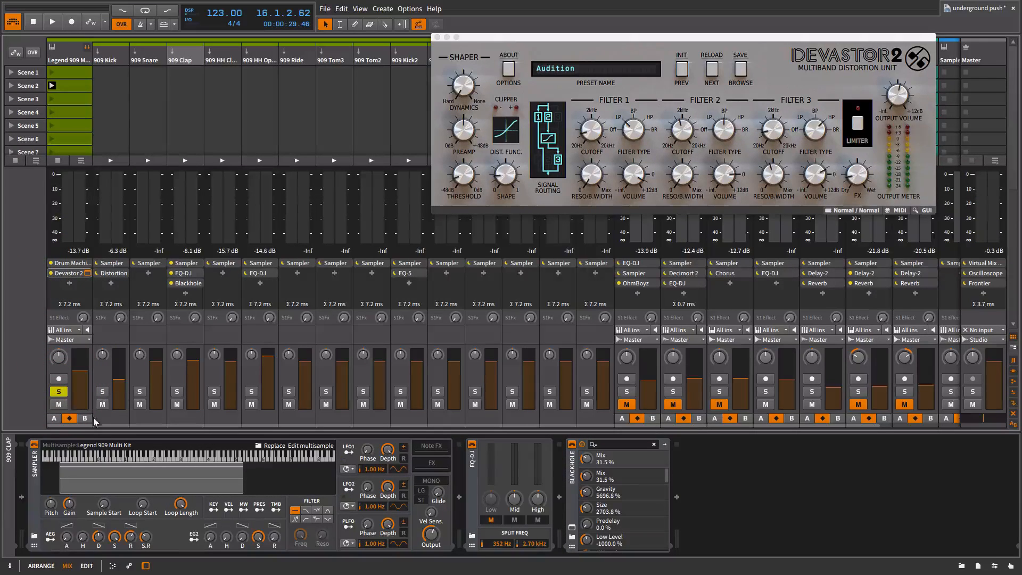
{"action": "left_click", "coordinate": [102, 404]}
{"action": "key", "text": "space"}
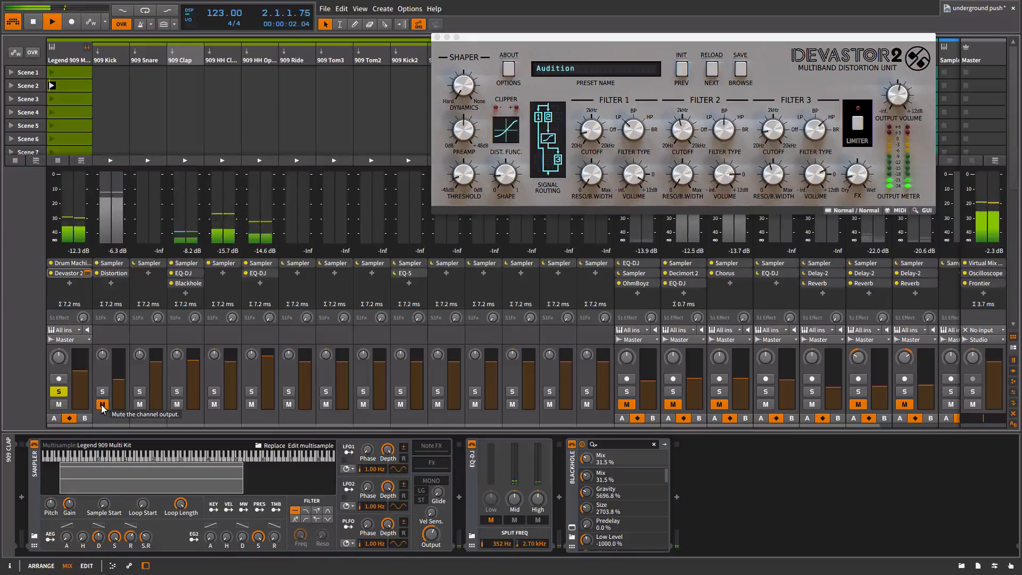
Toggle the 909 Kick's mute repeatedly during playback to compare the distorted kit with and without it, ending with the kick unmuted.
{"action": "left_click", "coordinate": [102, 404]}
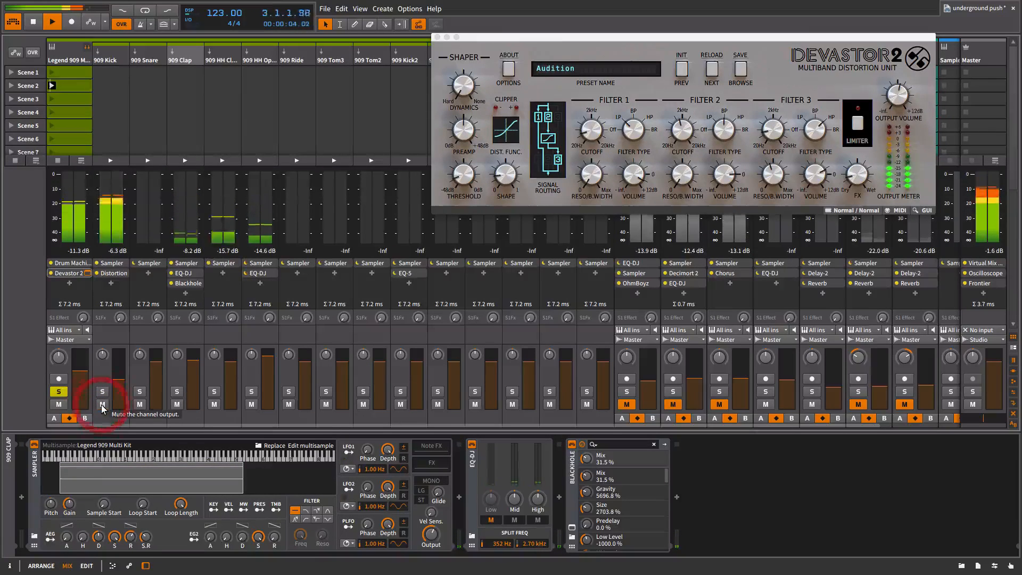
{"action": "left_click", "coordinate": [102, 405]}
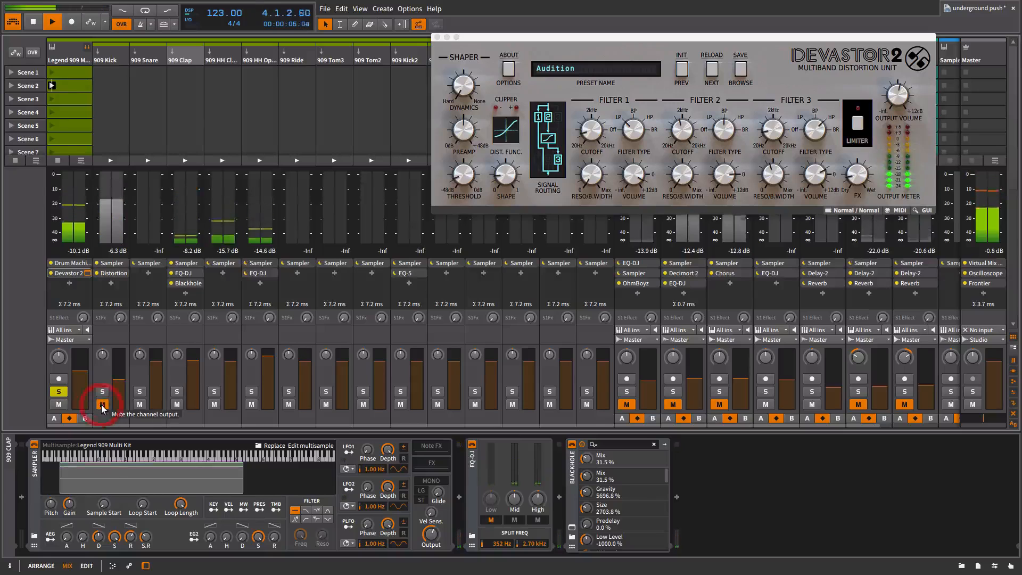
{"action": "left_click", "coordinate": [102, 404]}
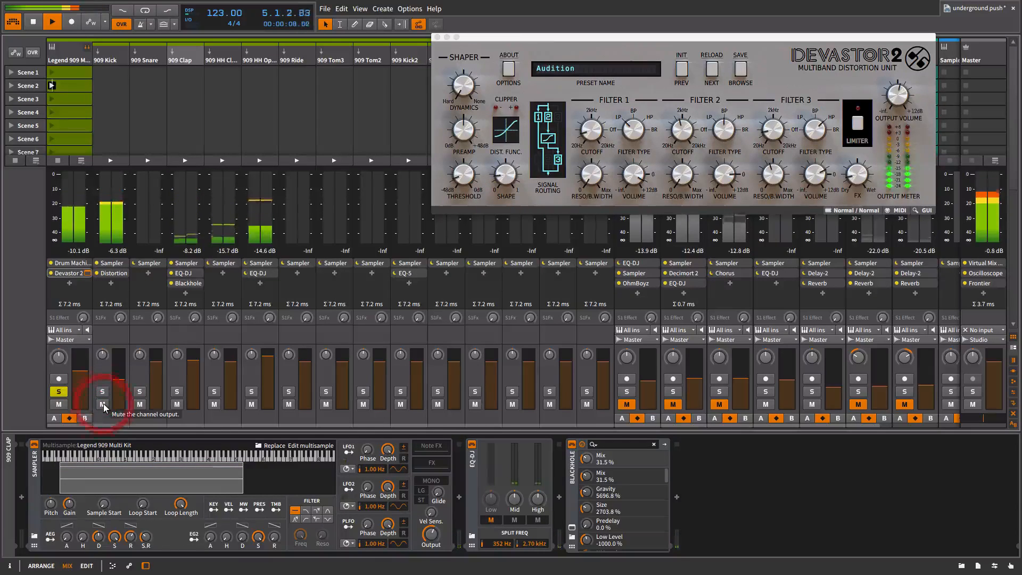
{"action": "left_click", "coordinate": [102, 405]}
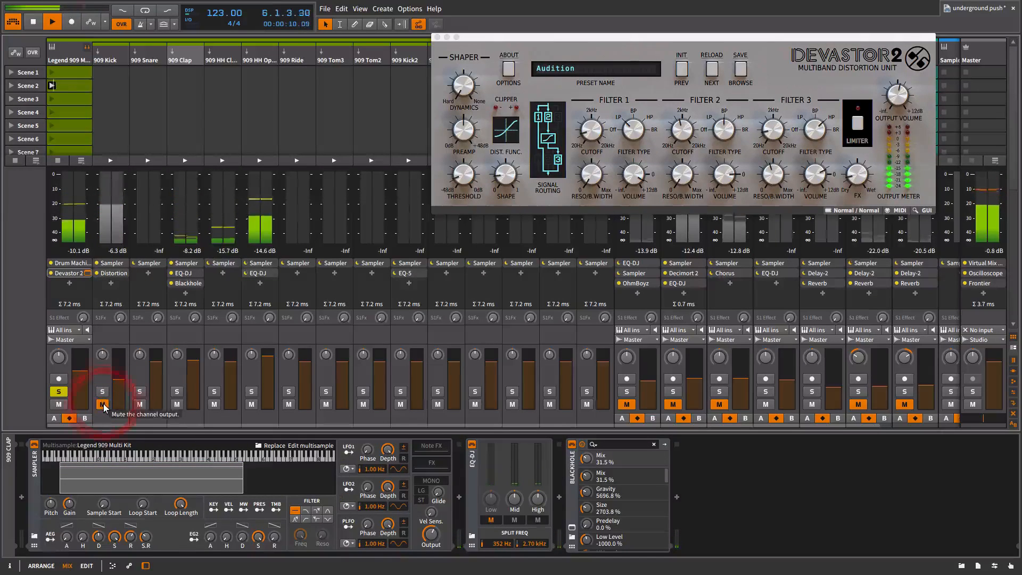
{"action": "left_click", "coordinate": [102, 404]}
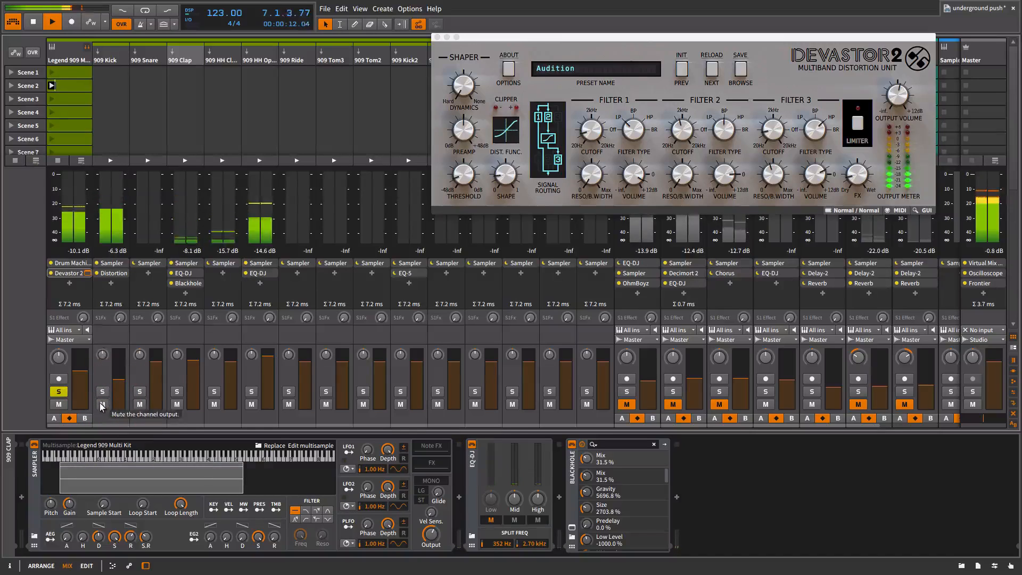
Stop playback with the Legend 909 Multi Kit track unsoloed and close the Devastor 2 window.
{"action": "left_click", "coordinate": [59, 392]}
{"action": "key", "text": "space"}
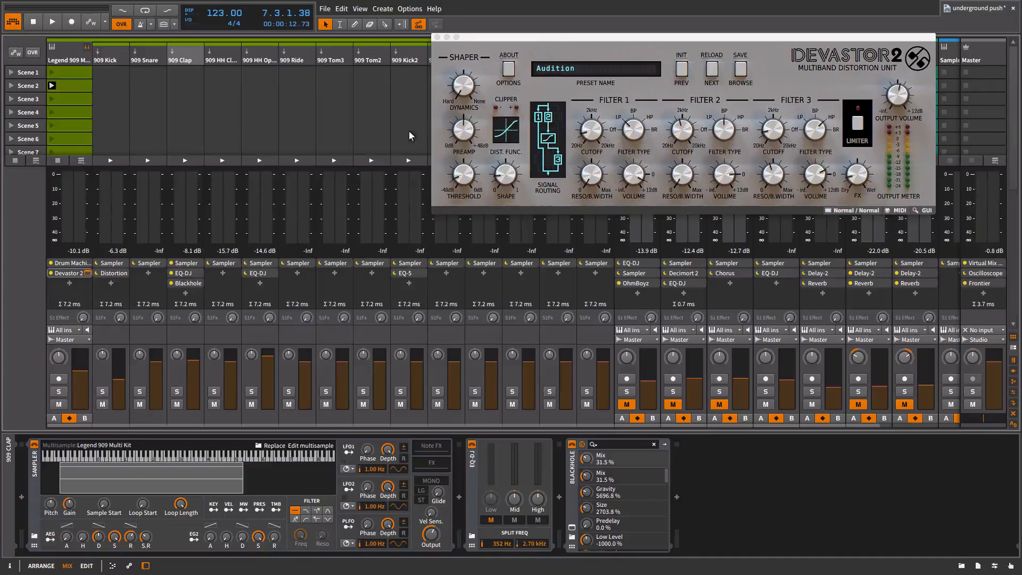
{"action": "left_click", "coordinate": [437, 37]}
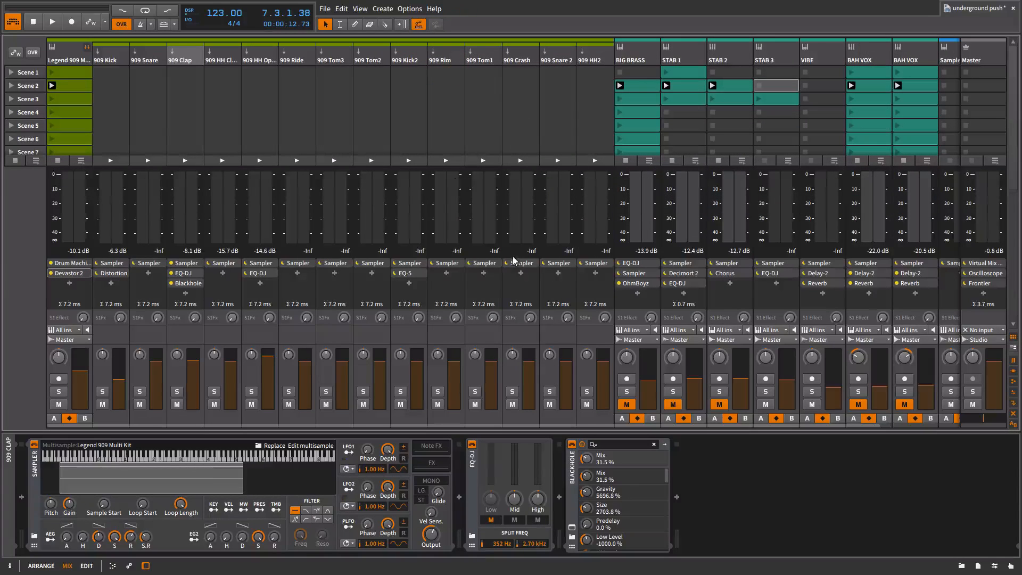
Collapse the Legend 909 Multi Kit's drum channels and briefly play the mix with the Master track's Frontier limiter window open.
{"action": "left_click", "coordinate": [91, 50]}
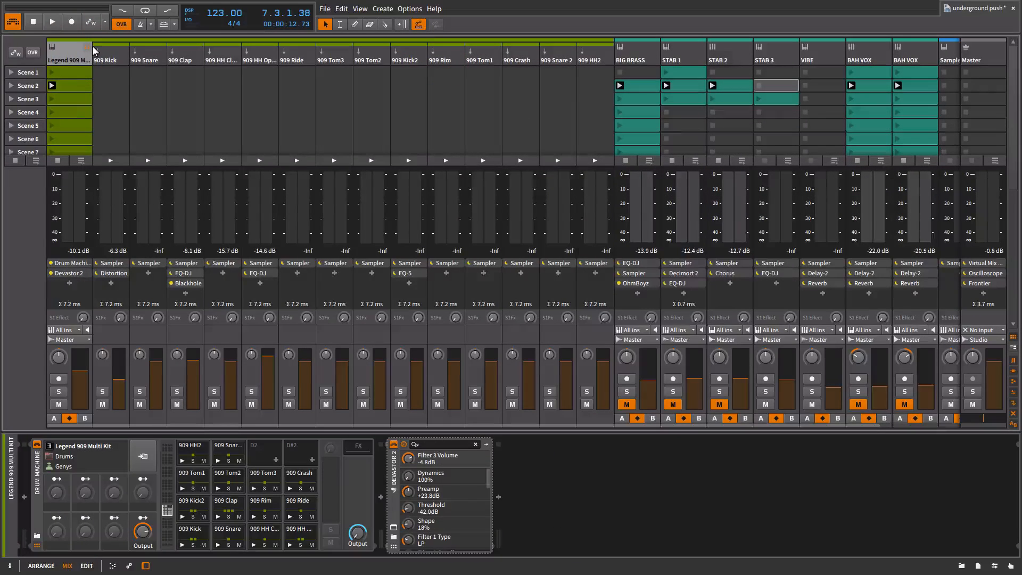
{"action": "left_click", "coordinate": [91, 48]}
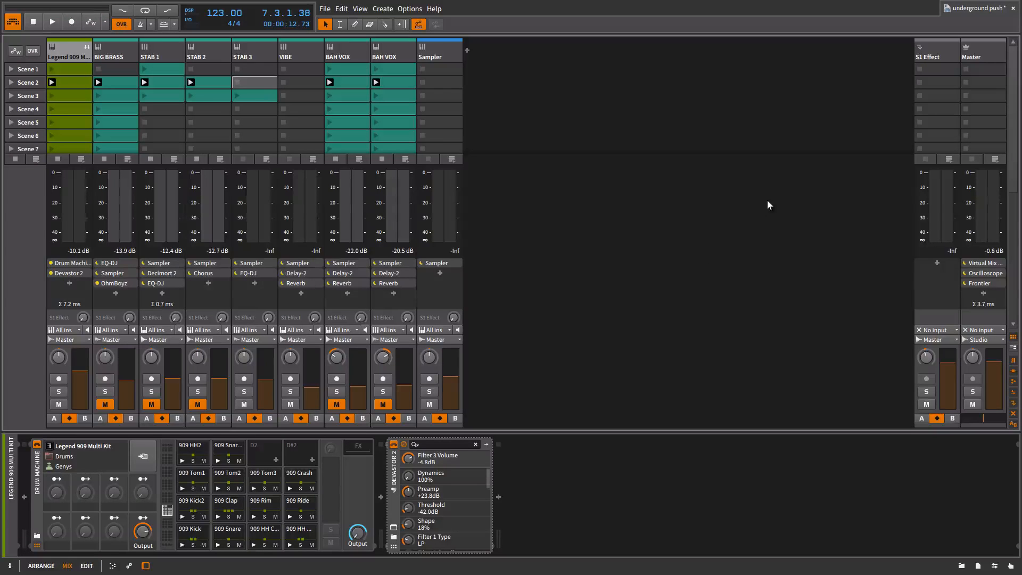
{"action": "left_click", "coordinate": [985, 44]}
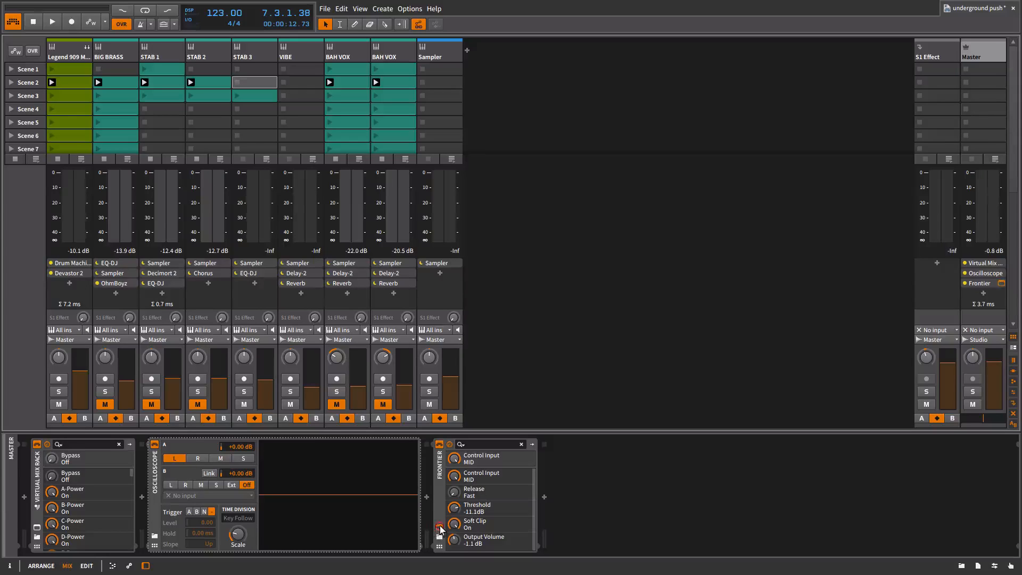
{"action": "key", "text": "space"}
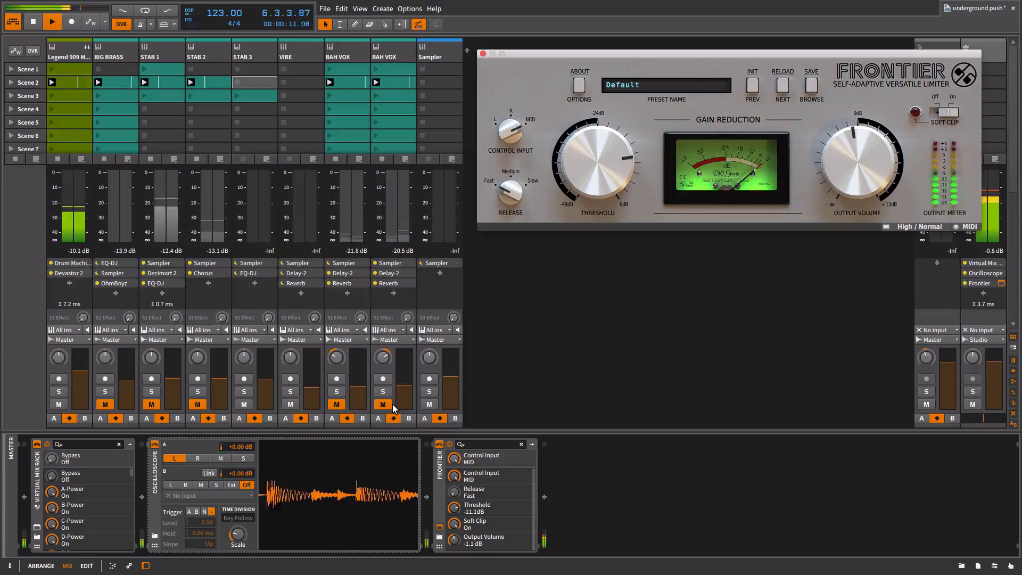
{"action": "key", "text": "space"}
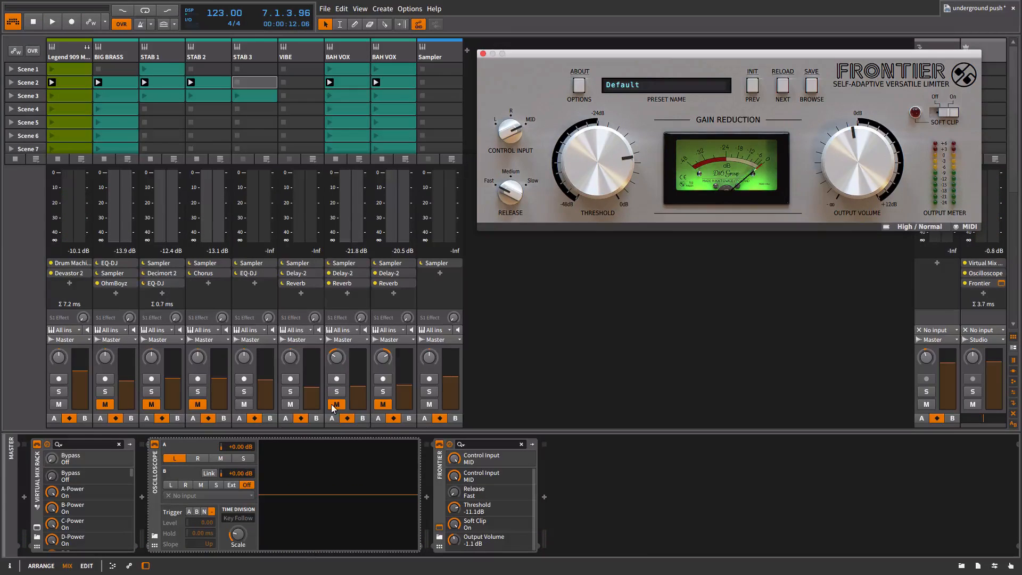
Unmute the BIG BRASS, STAB 1, STAB 2 and both BAH VOX tracks and collapse the 909 kit's drum channels.
{"action": "left_click", "coordinate": [627, 406]}
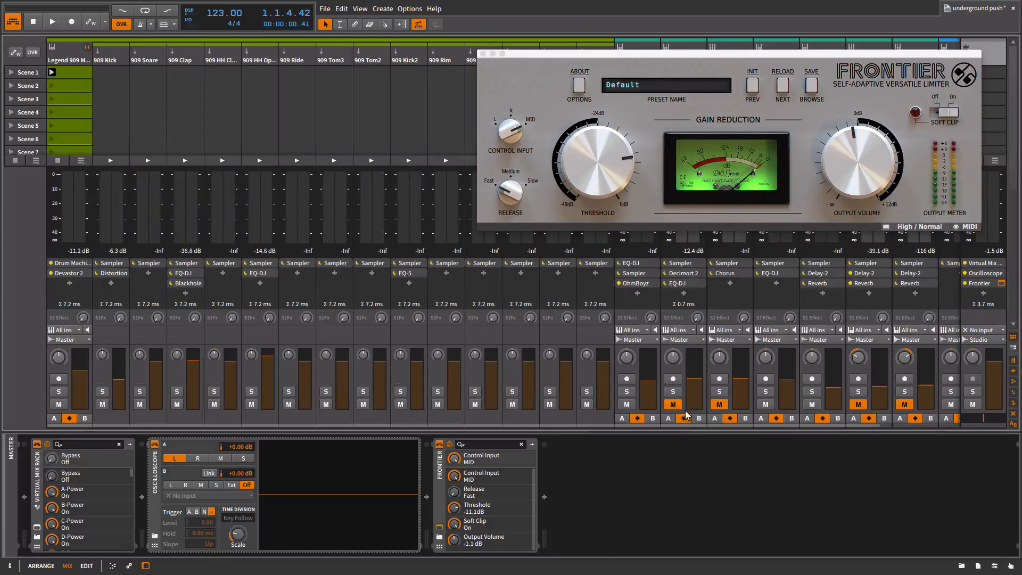
{"action": "left_click", "coordinate": [677, 404]}
{"action": "left_click", "coordinate": [719, 404]}
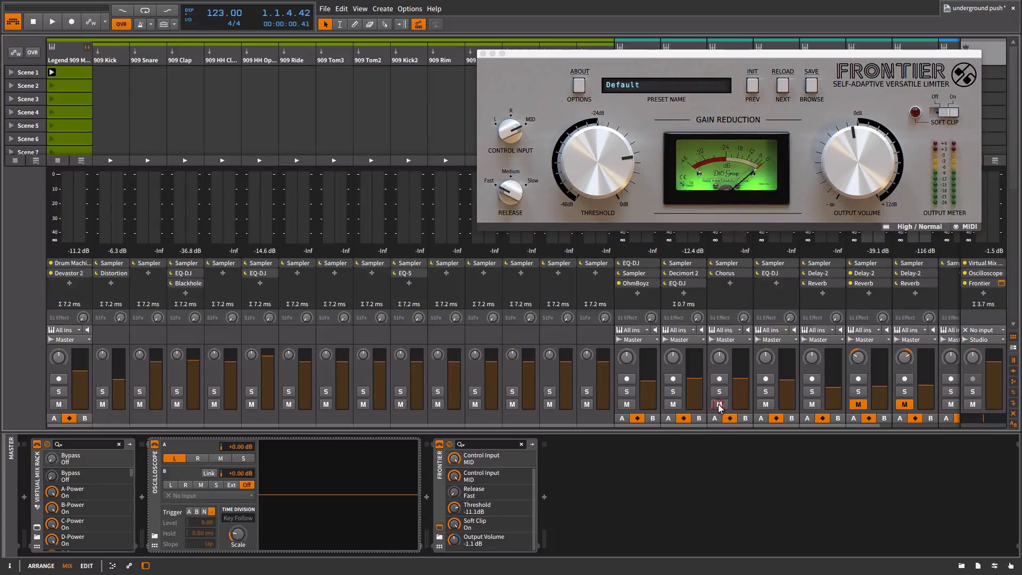
{"action": "left_click", "coordinate": [858, 404]}
{"action": "left_click", "coordinate": [905, 405]}
{"action": "scroll", "coordinate": [908, 409], "scroll_direction": "right", "scroll_amount": 2}
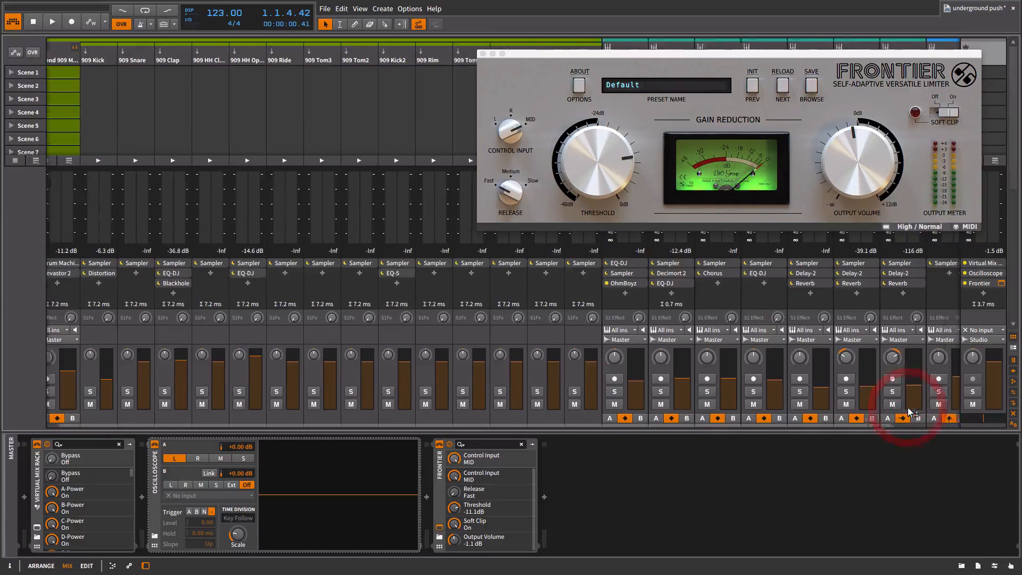
{"action": "scroll", "coordinate": [236, 382], "scroll_direction": "left", "scroll_amount": 2}
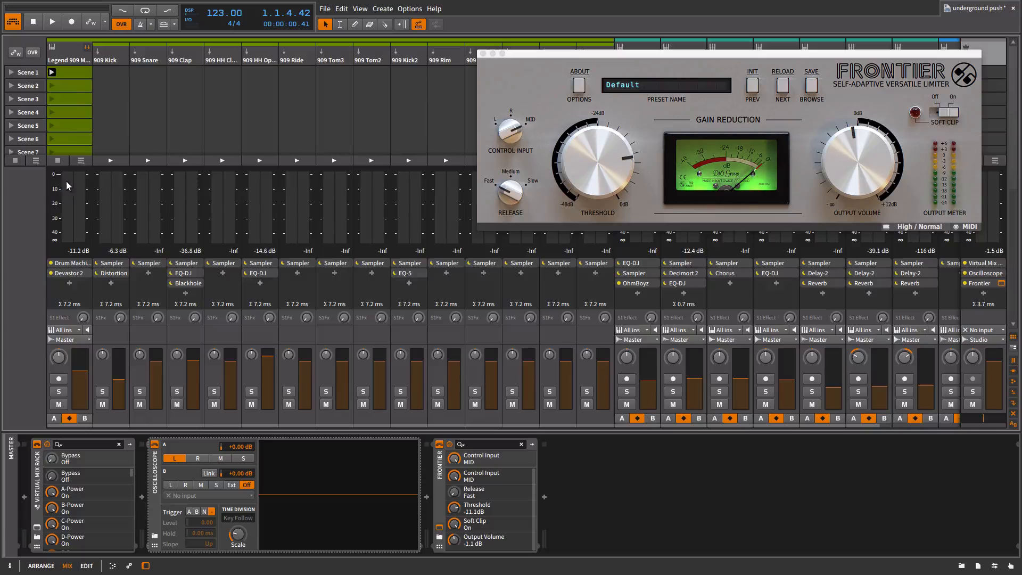
{"action": "left_click", "coordinate": [88, 49]}
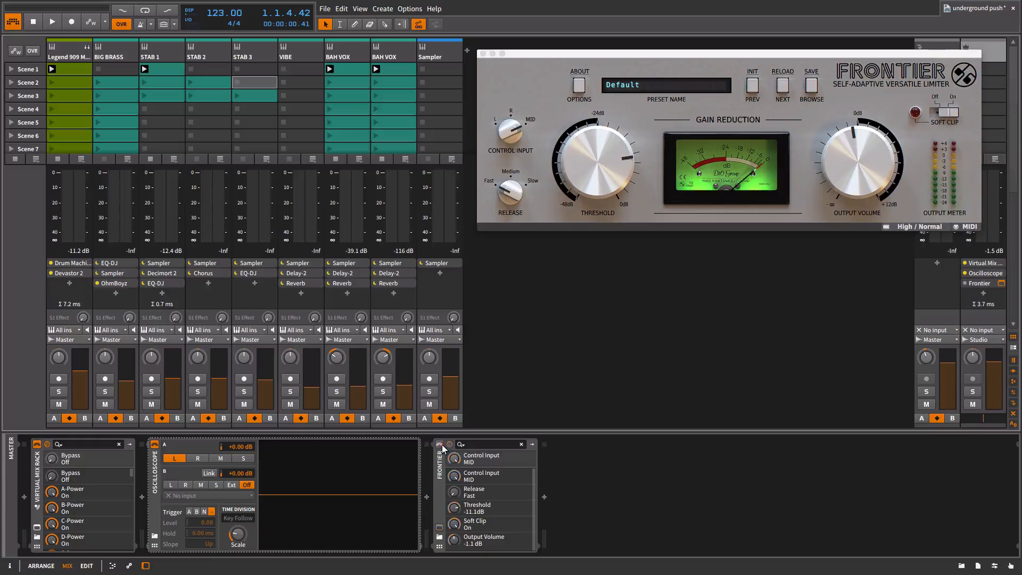
Play the mix with Frontier bypassed on the Master track and re-enable the limiter during playback to compare.
{"action": "key", "text": "space"}
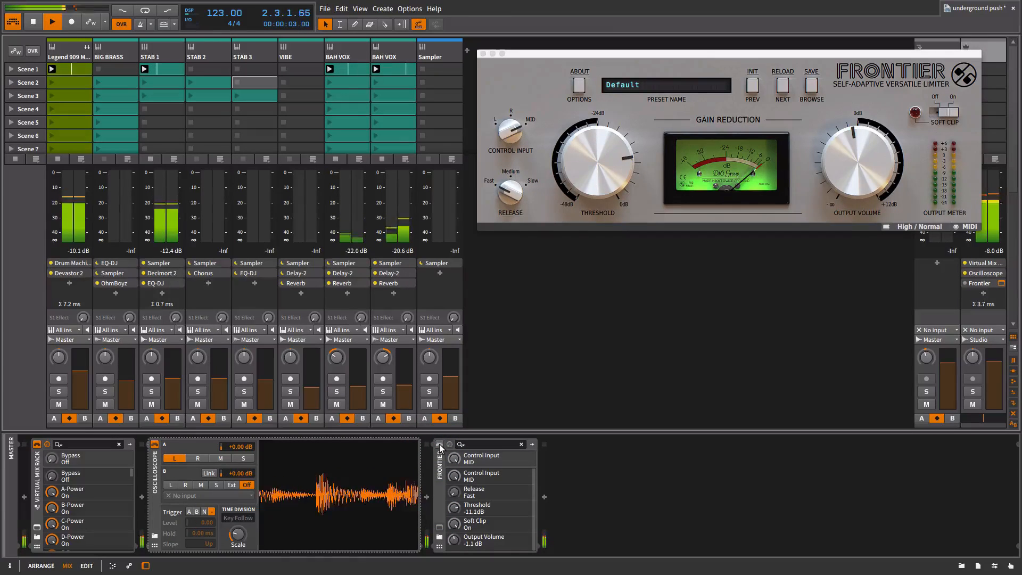
{"action": "left_click", "coordinate": [439, 444]}
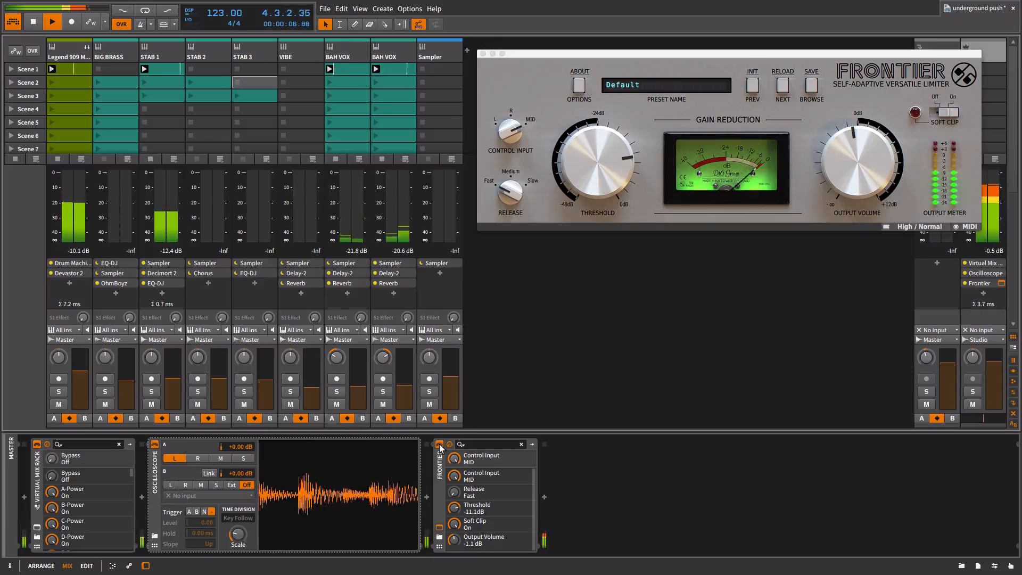
{"action": "key", "text": "space"}
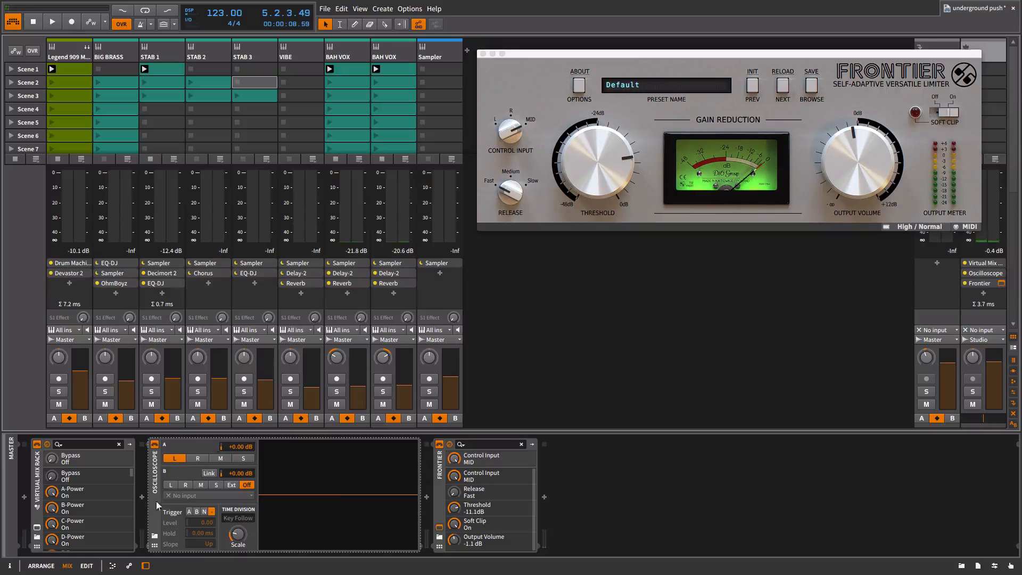
Move the Oscilloscope behind Frontier in the Master chain and play the mix to view the limited waveform.
{"action": "left_click", "coordinate": [312, 511]}
{"action": "left_click_drag", "start_coordinate": [312, 510], "coordinate": [580, 502]}
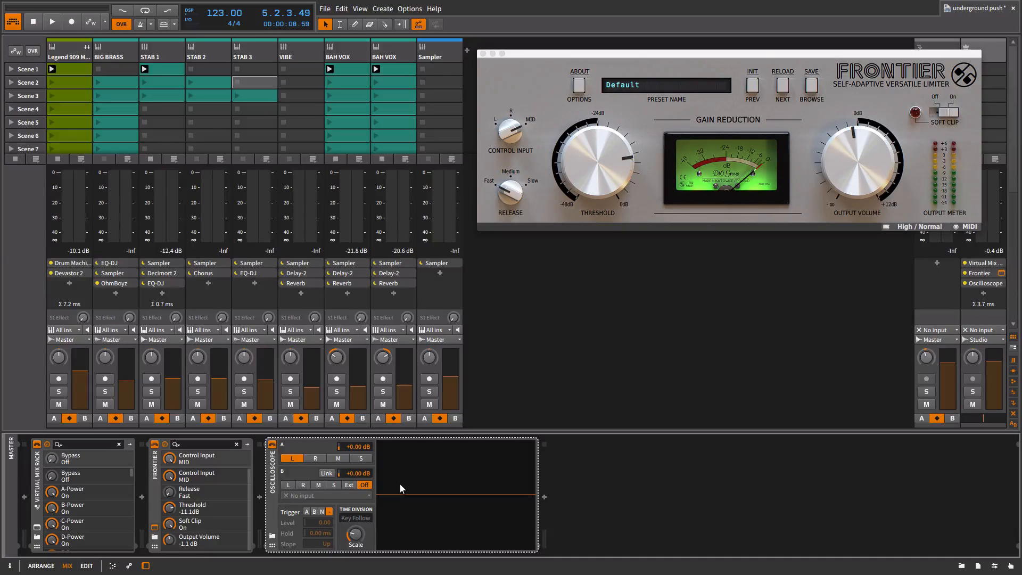
{"action": "key", "text": "space"}
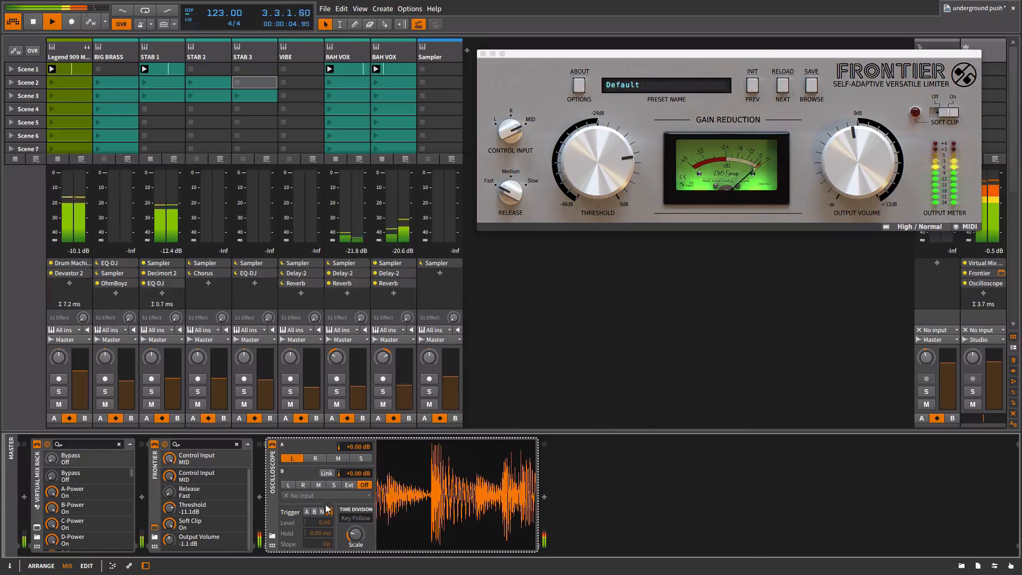
{"action": "key", "text": "space"}
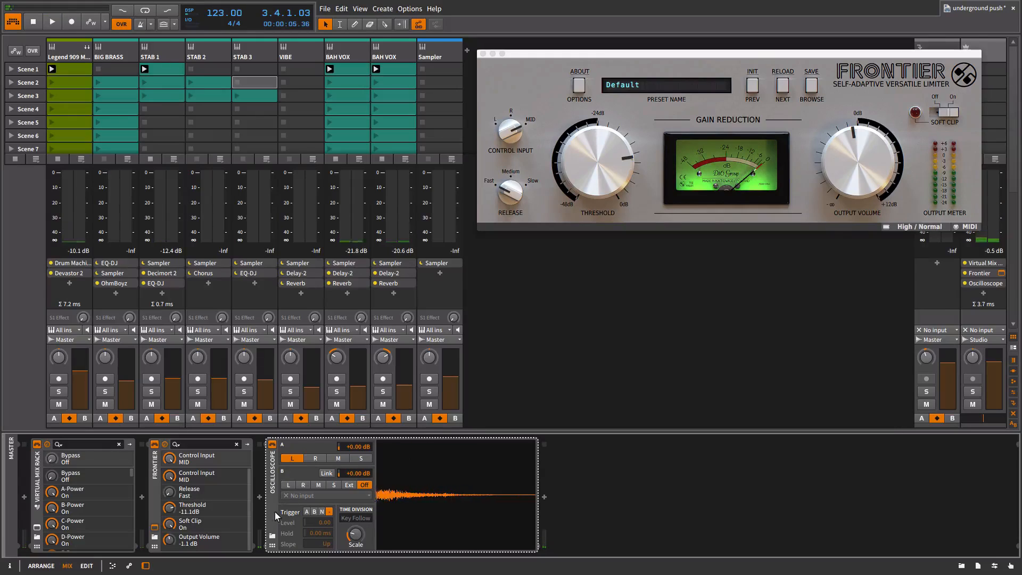
Place a copy of the Oscilloscope in front of Frontier and play the mix to compare the waveforms before and after limiting.
{"action": "left_click_drag", "start_coordinate": [272, 516], "coordinate": [143, 497]}
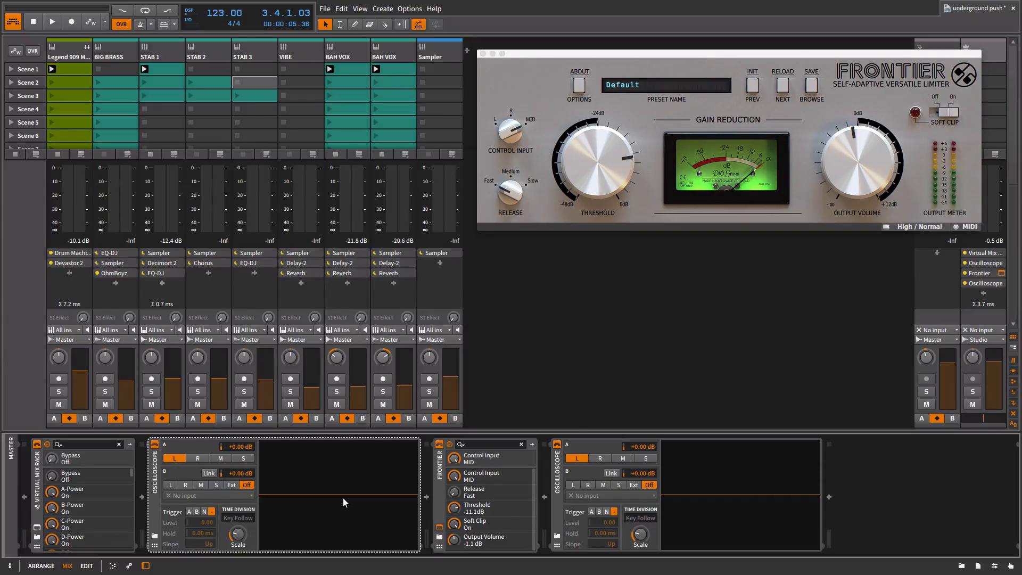
{"action": "key", "text": "space"}
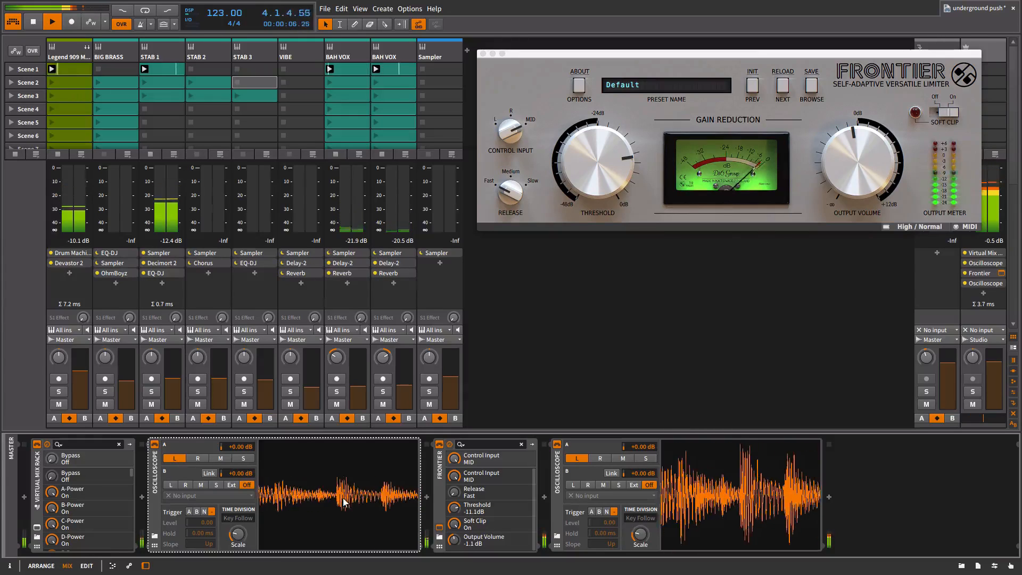
{"action": "key", "text": "space"}
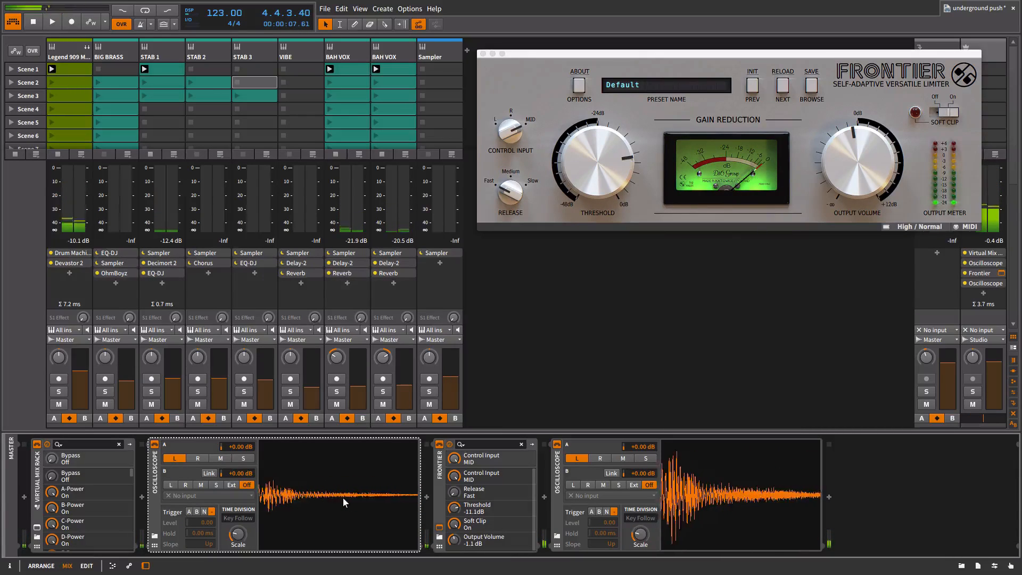